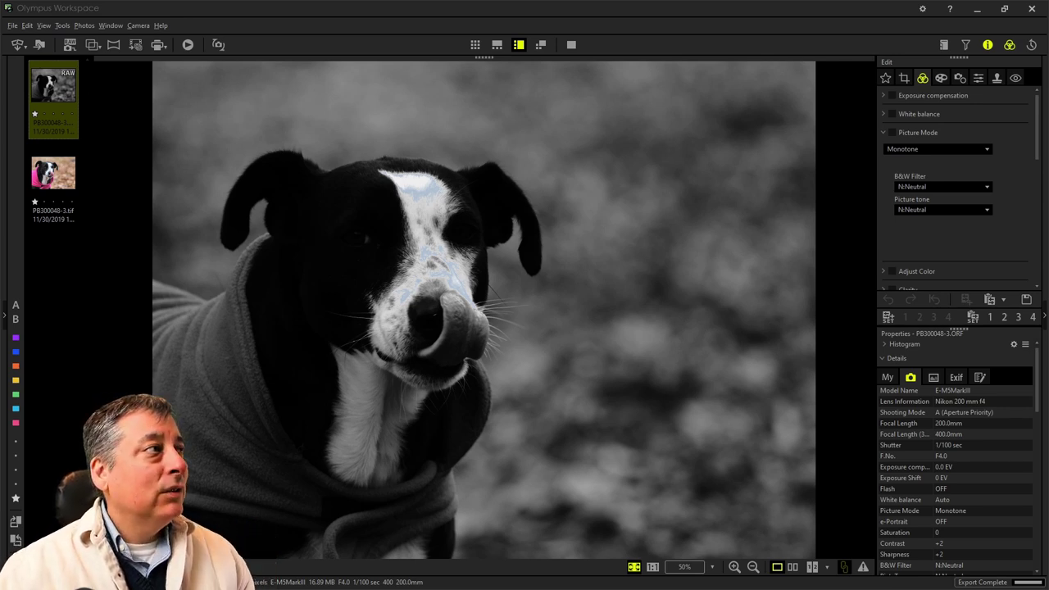
- Compare the monotone RAW beside the colour PB300048-3.tif, then return to single-image view
left_click(811, 566)
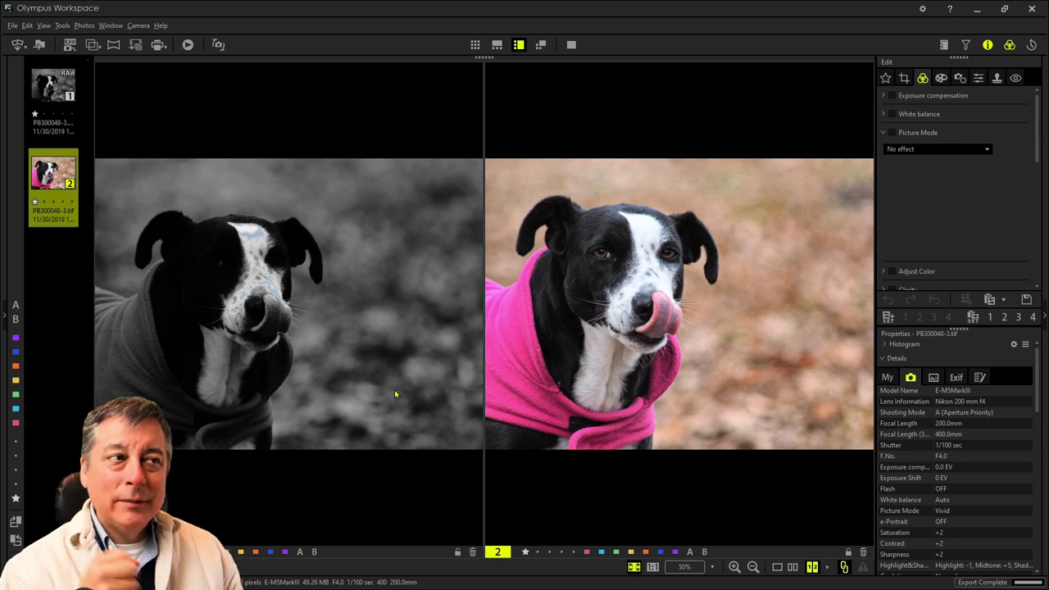
left_click(812, 566)
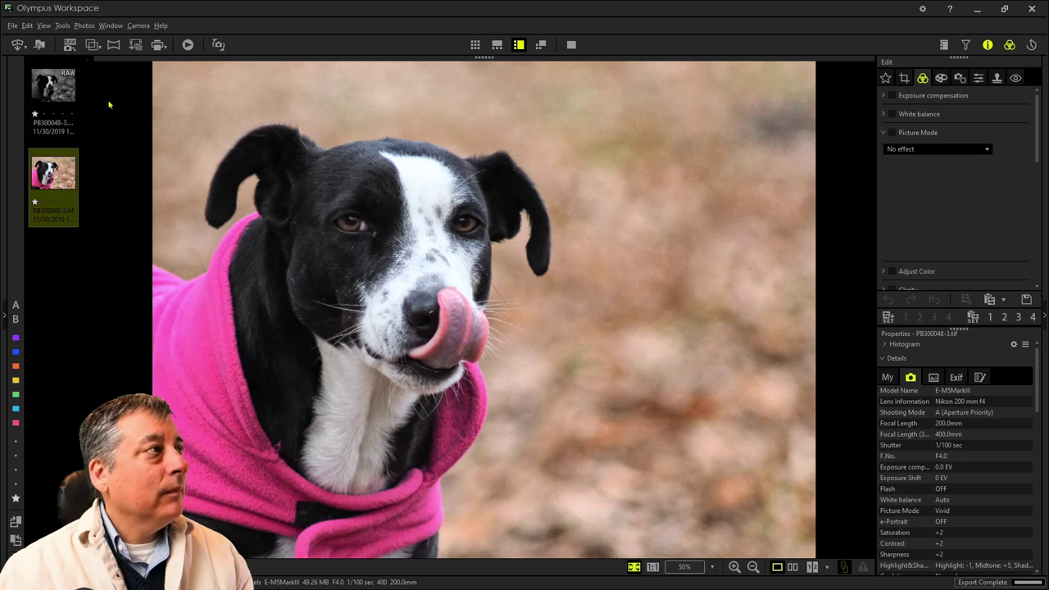
- Set the RAW PB300048-3.ORF's Picture Mode to Natural so it renders in colour
left_click(69, 94)
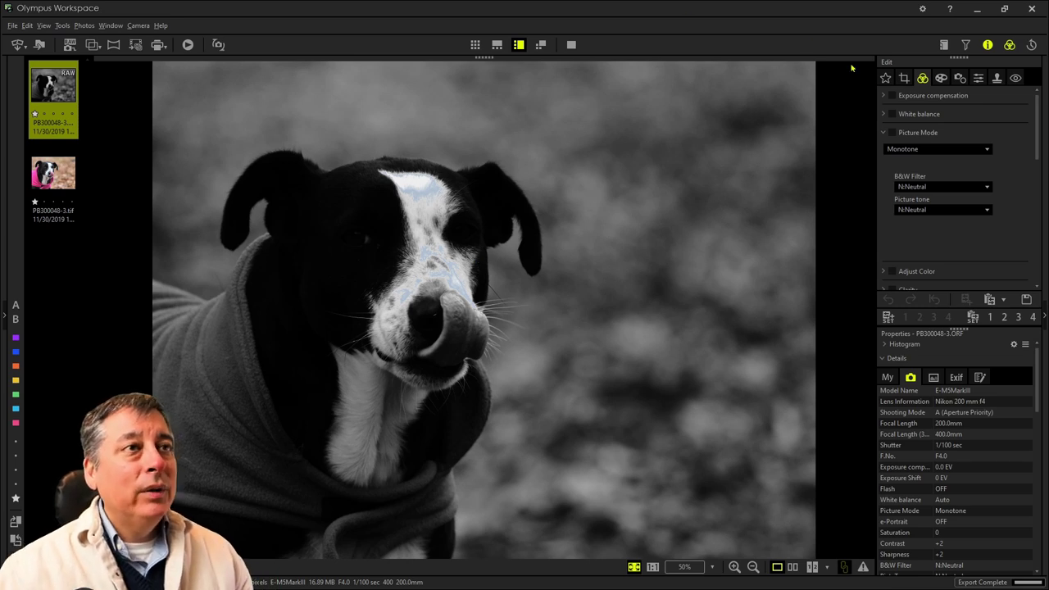
left_click(924, 149)
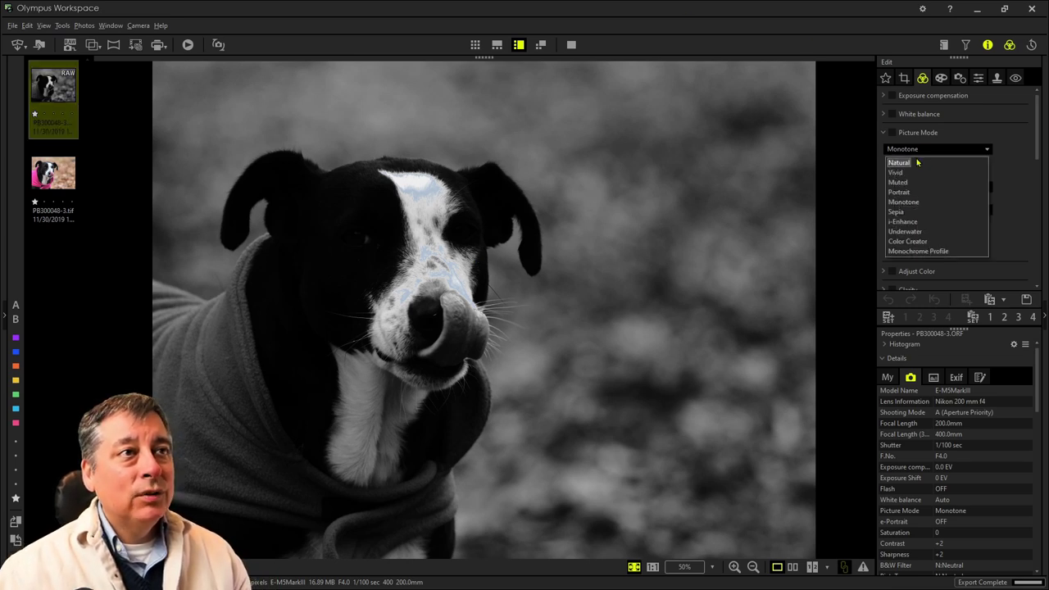
left_click(918, 162)
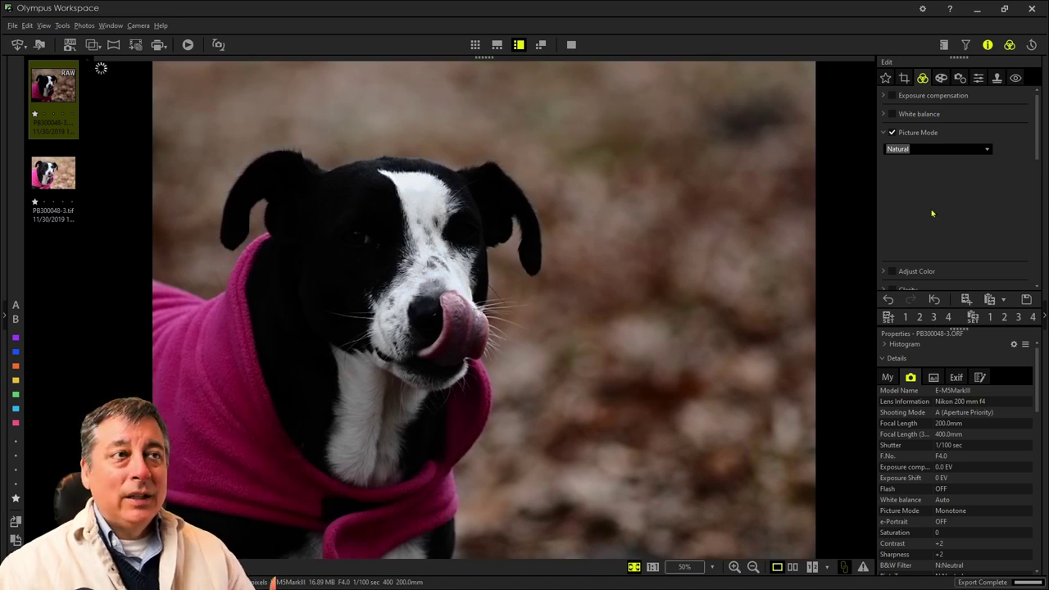
- Scroll down the Edit panel and expand the Gradation settings
scroll(946, 222, "down", 3)
scroll(946, 222, "down", 5)
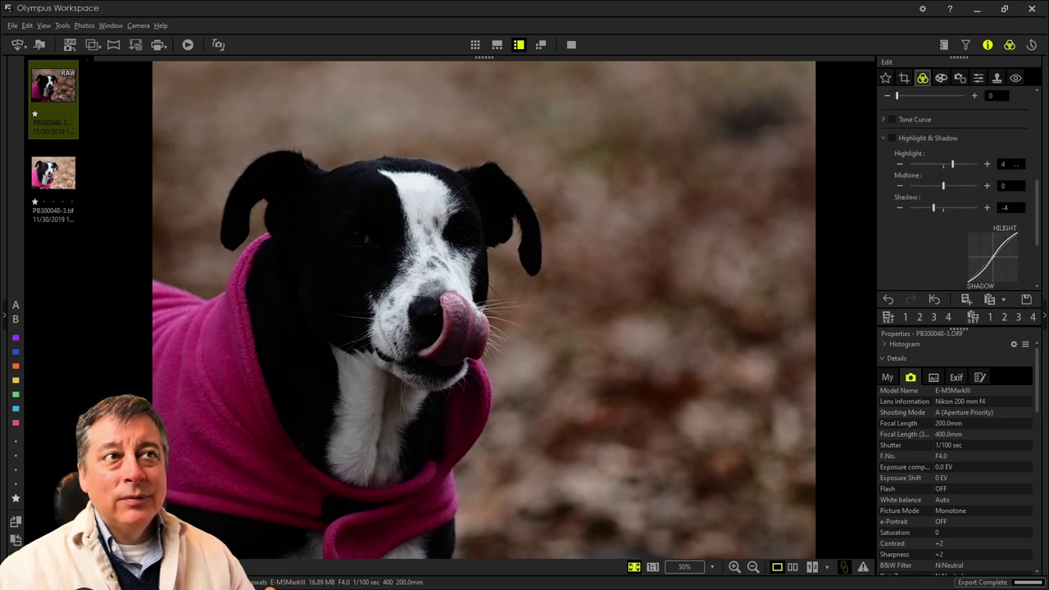
scroll(953, 251, "down", 3)
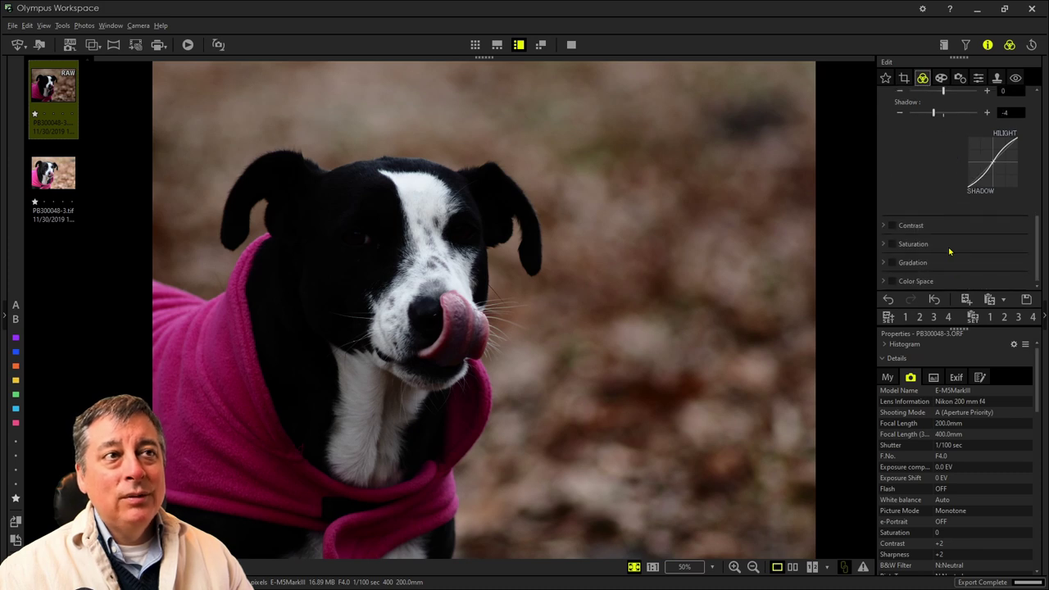
left_click(889, 262)
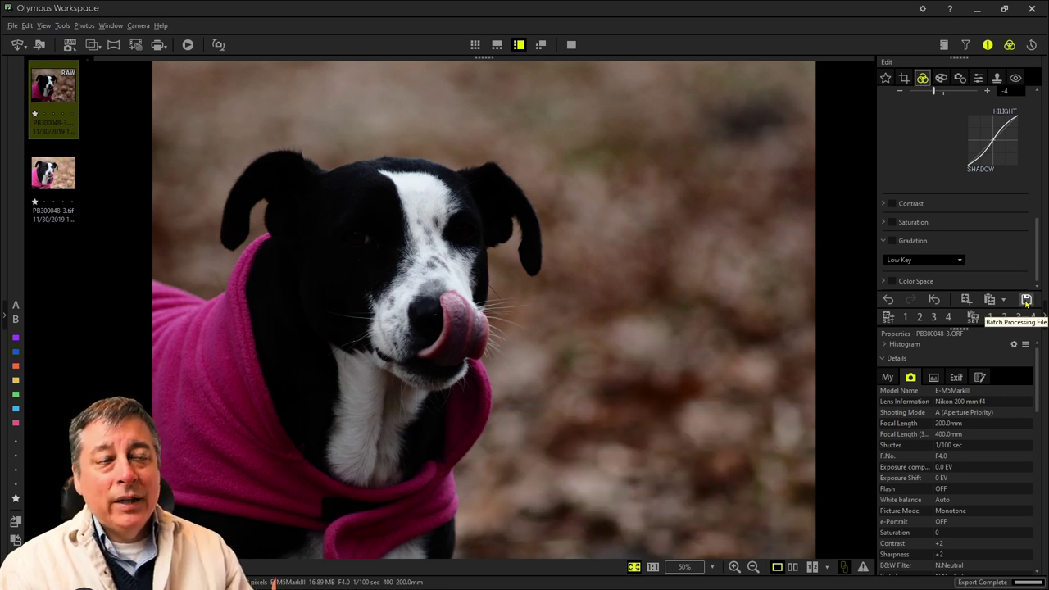
- Load the 'Full Reset for ORF.oes' batch processing file, returning Gradation to Normal
left_click(1026, 300)
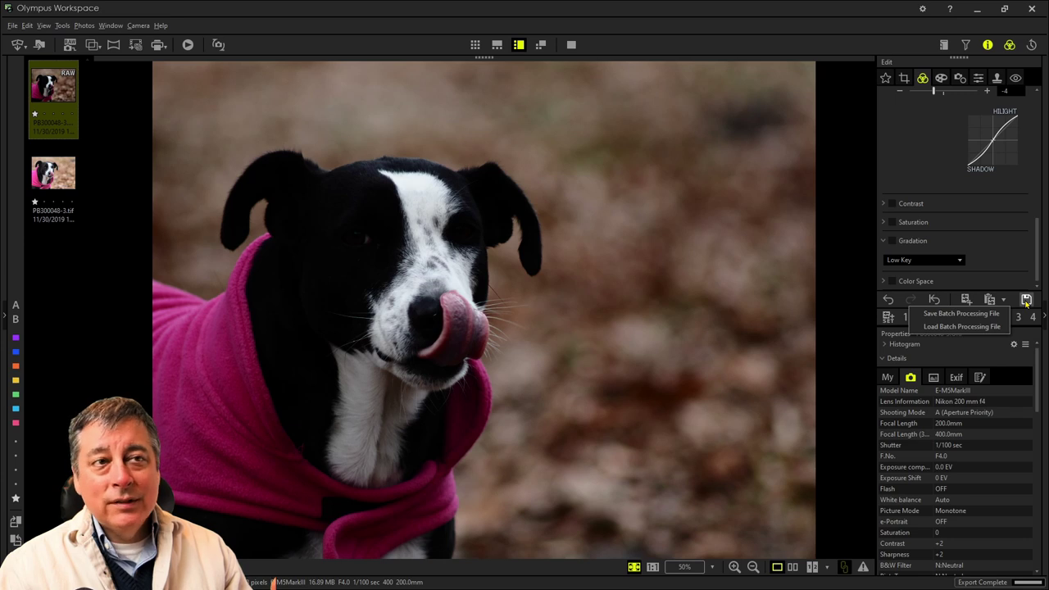
left_click(990, 327)
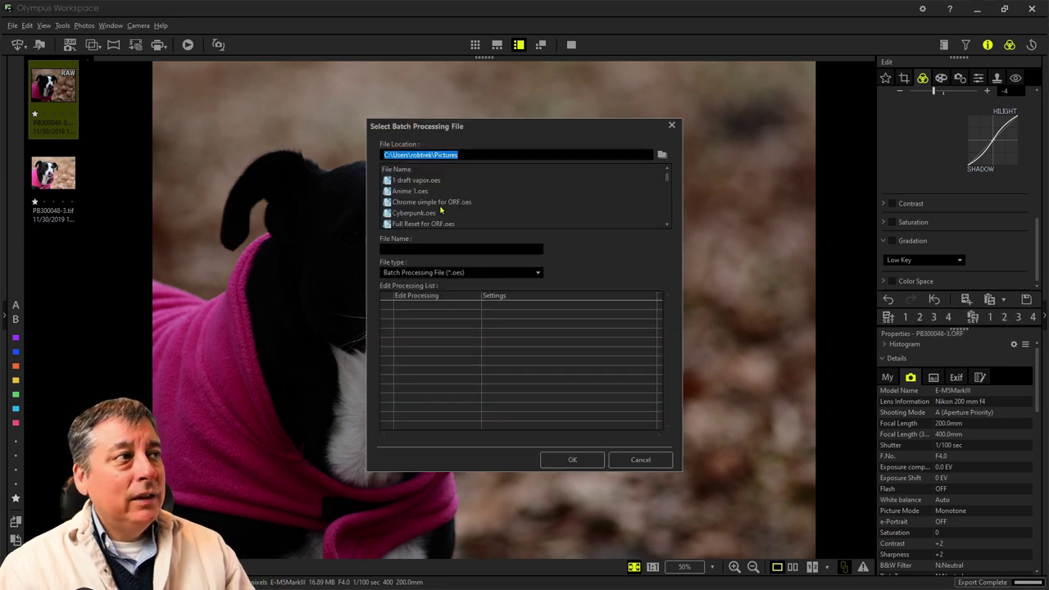
left_click(441, 224)
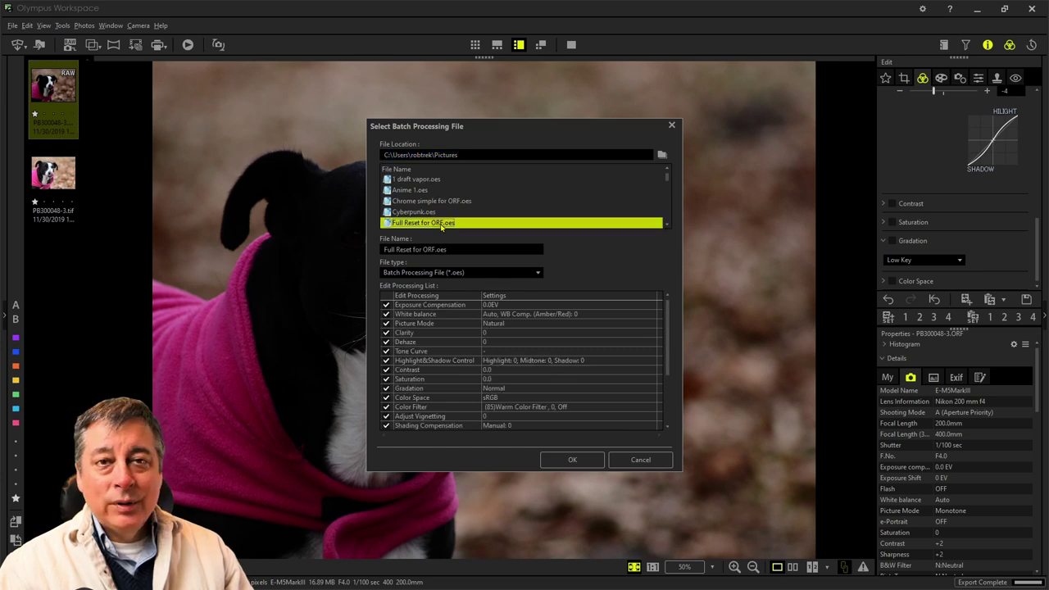
left_click(568, 459)
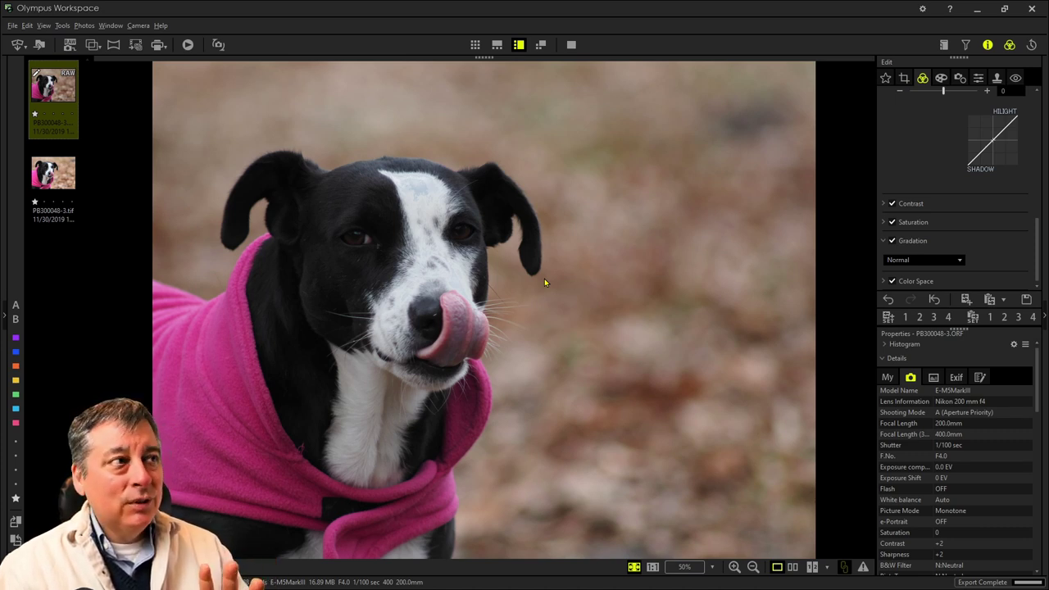
- Straighten the photo with a 0.9 tilt and crop it to 4908 × 3802 pixels
left_click(903, 77)
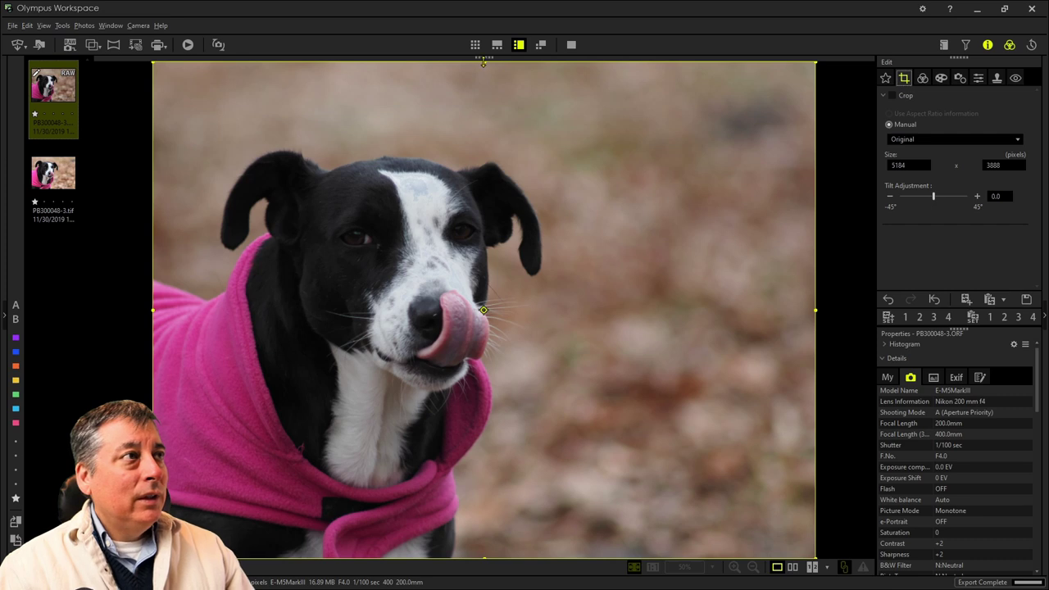
left_click_drag(483, 69, 495, 222)
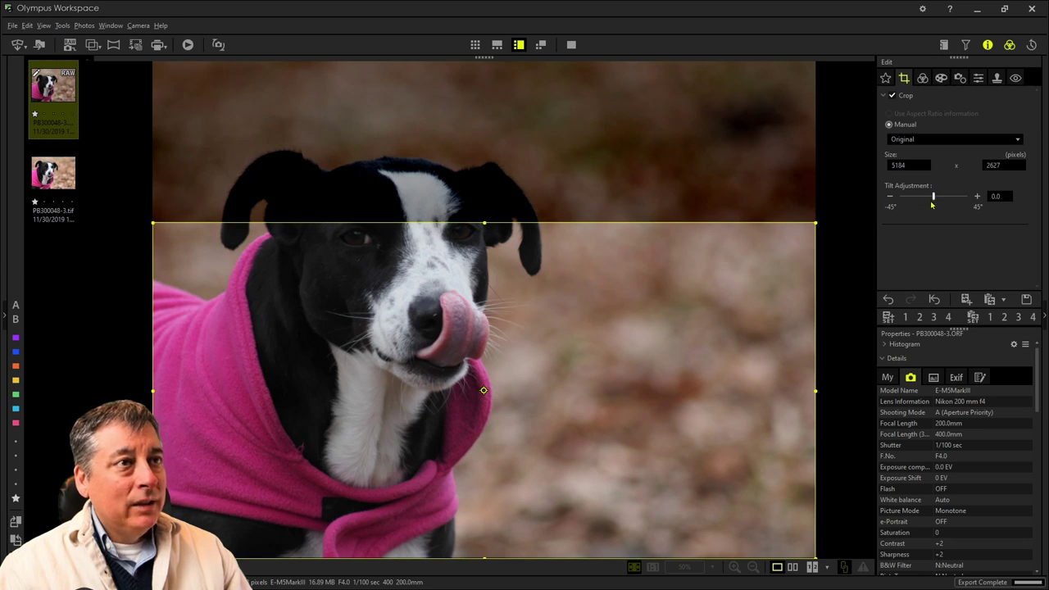
left_click_drag(933, 204, 934, 198)
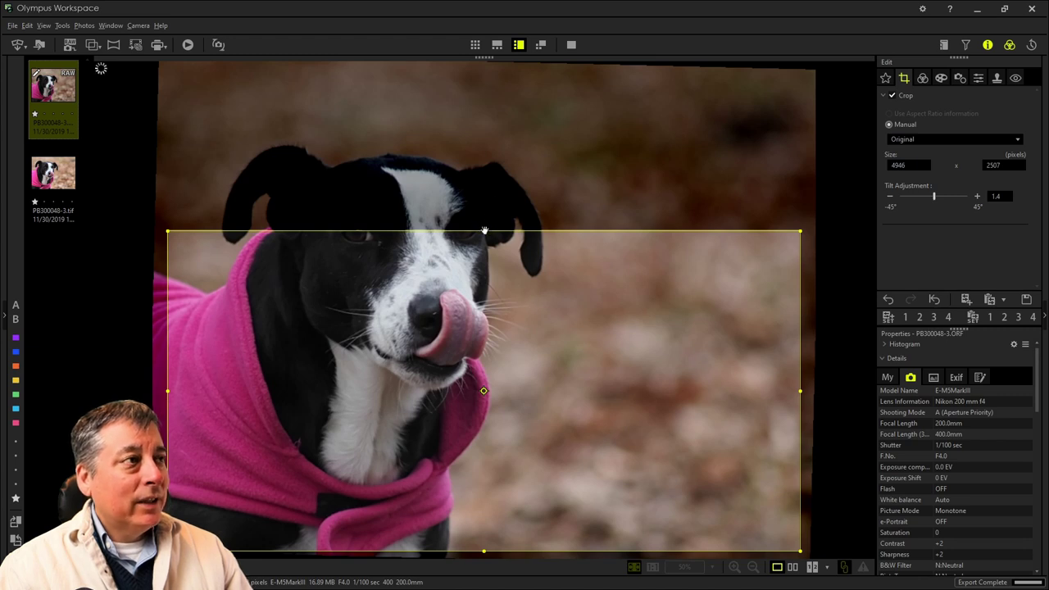
left_click_drag(482, 208, 482, 232)
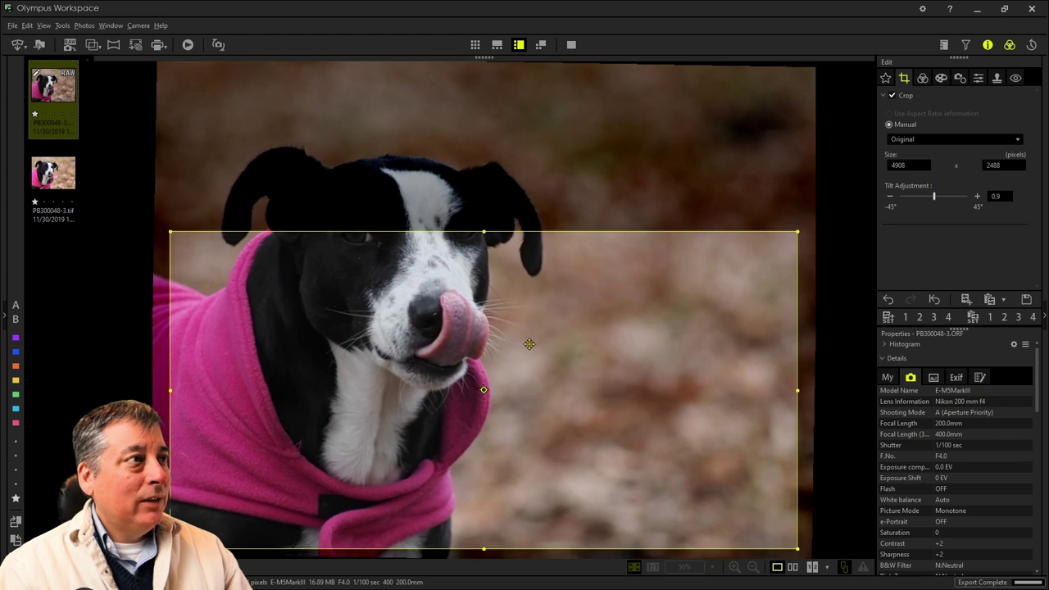
left_click_drag(483, 232, 481, 65)
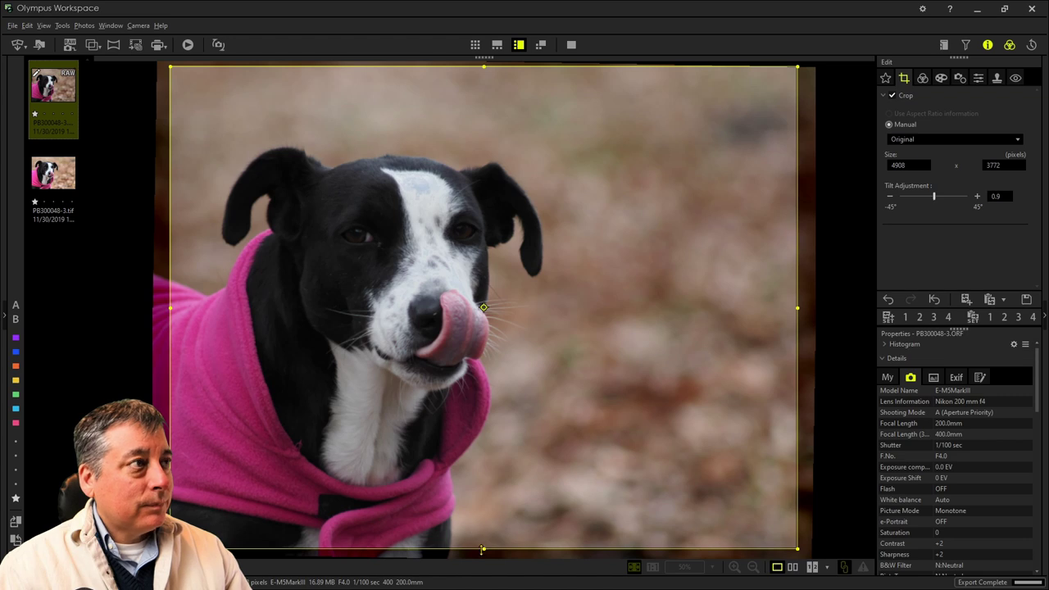
left_click_drag(482, 551, 483, 553)
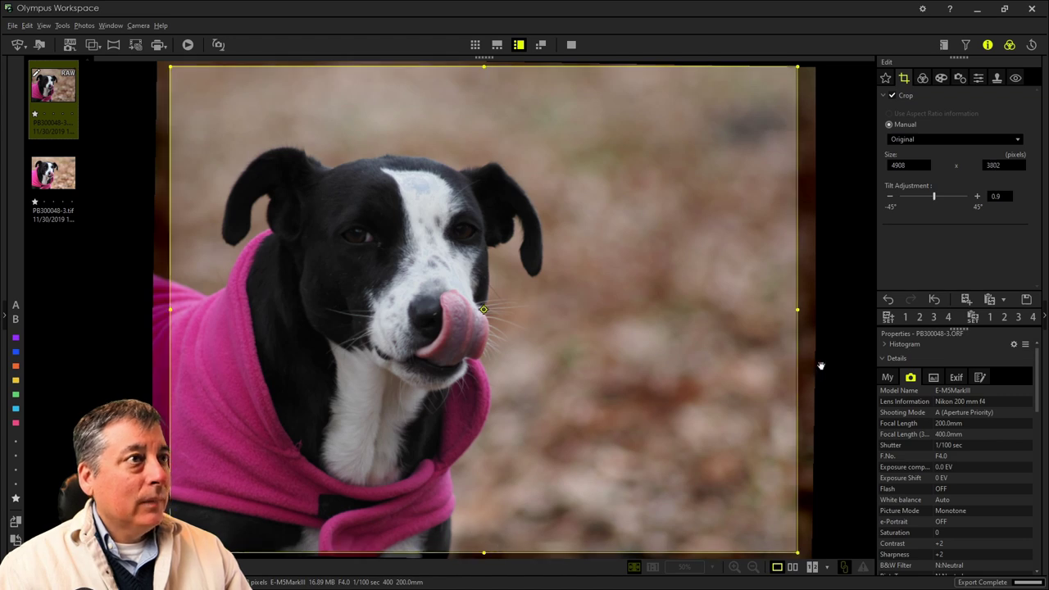
- Leave cropping for the colour/tone adjustments and scroll back up to Picture Mode
left_click(922, 77)
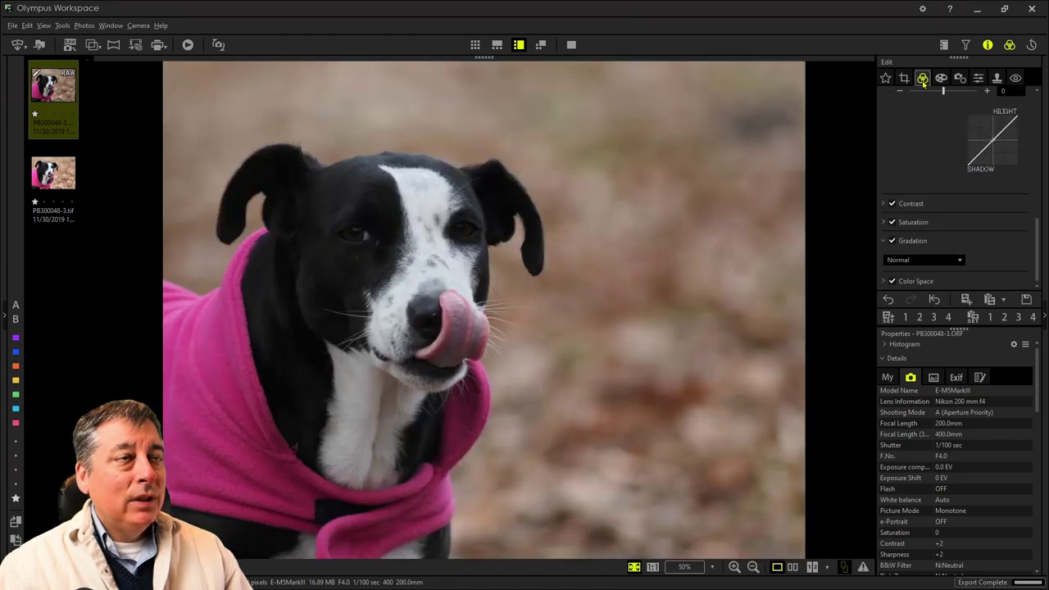
scroll(917, 209, "up", 2)
scroll(916, 226, "up", 2)
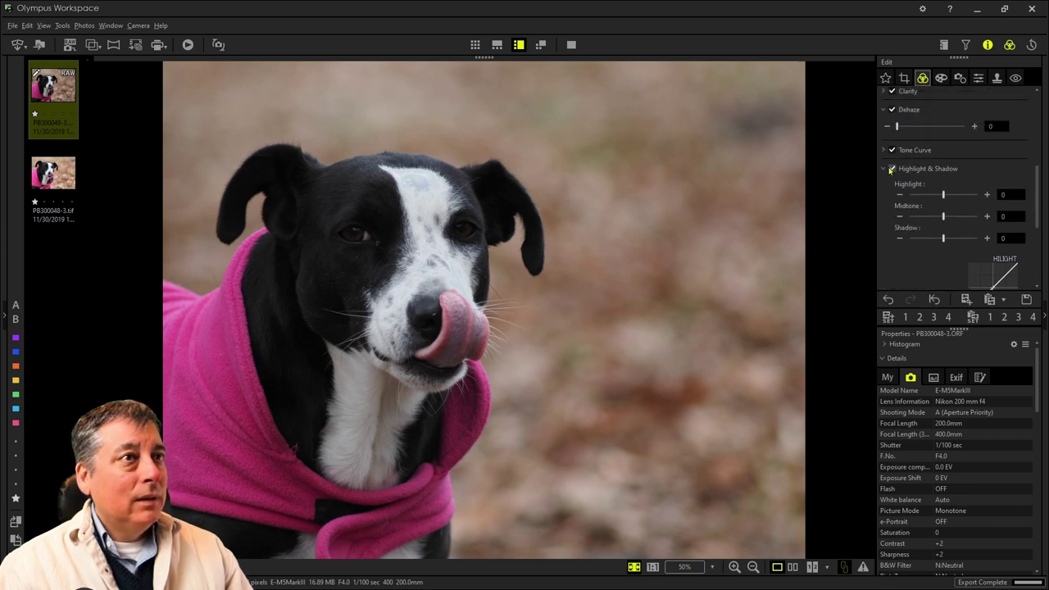
scroll(884, 230, "up", 5)
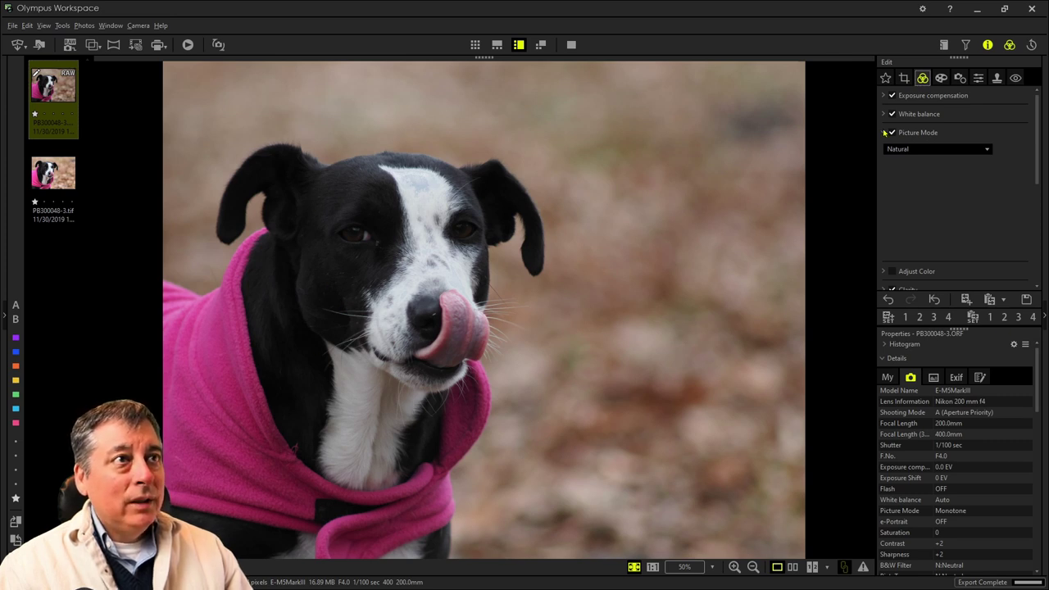
- Collapse Picture Mode, expand Highlight & Shadow, and set Shadow to 1 and Midtone to 5
left_click(910, 132)
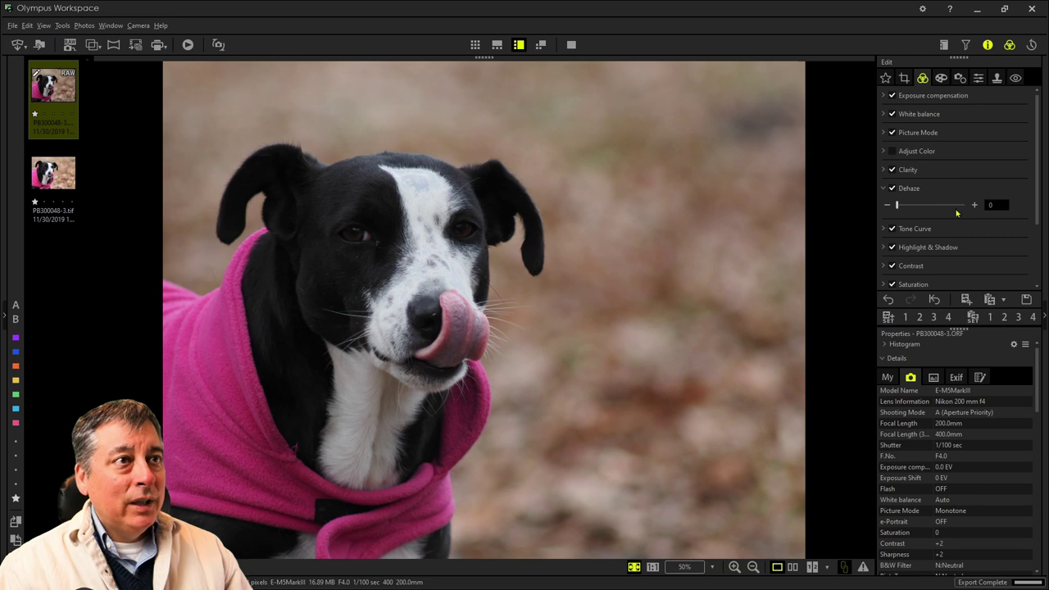
scroll(955, 209, "down", 1)
scroll(956, 209, "up", 1)
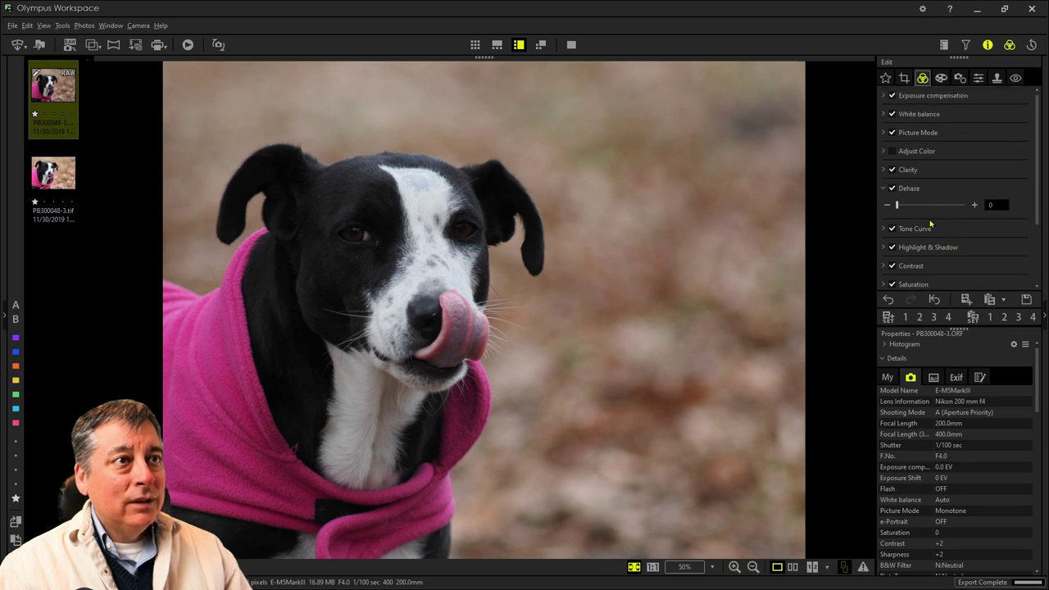
left_click(882, 248)
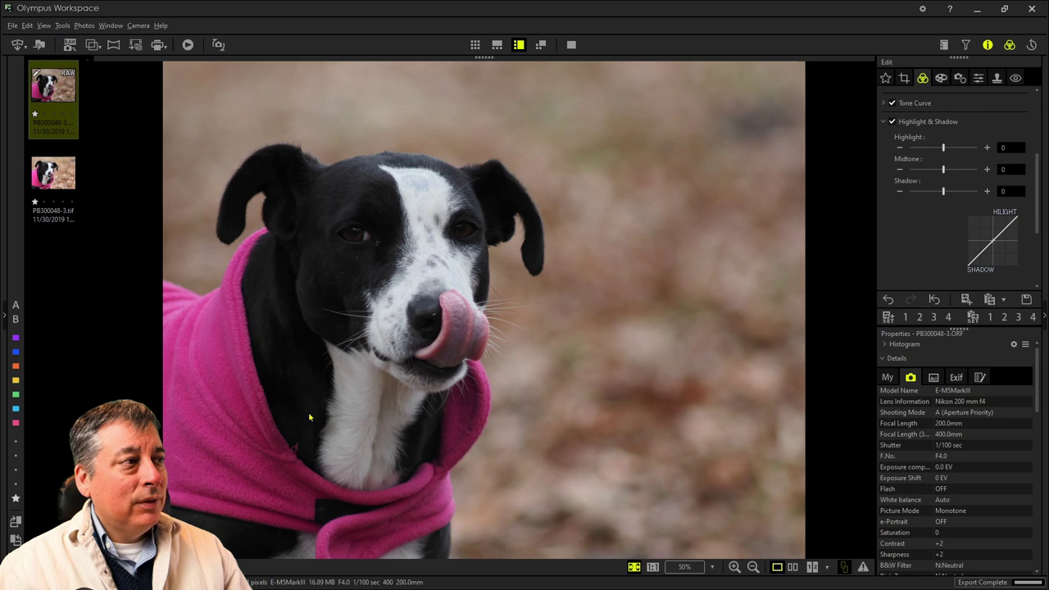
left_click(986, 191)
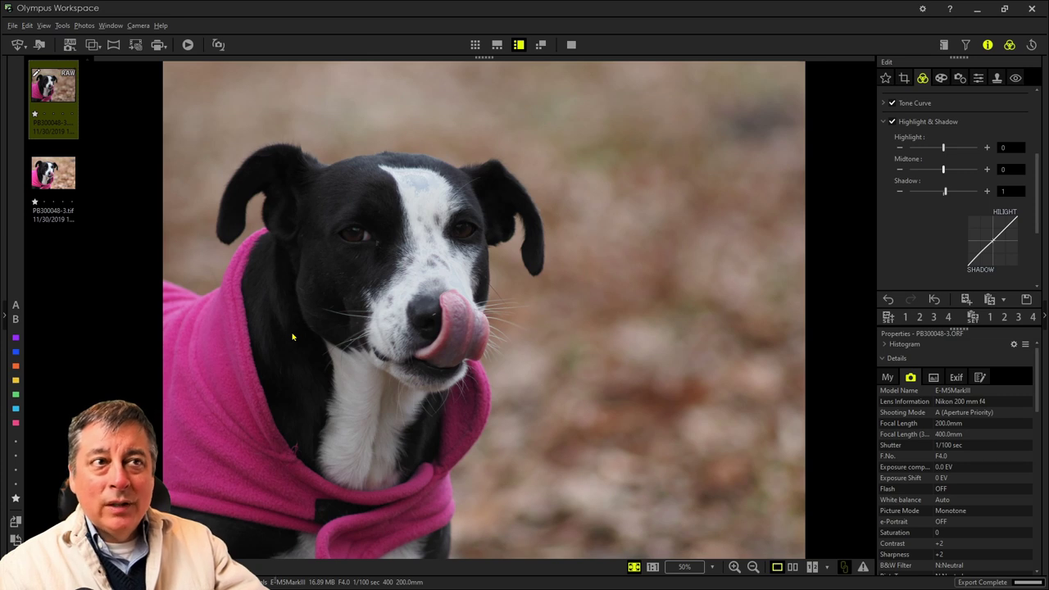
left_click(986, 170)
left_click(987, 169)
left_click(986, 170)
left_click(986, 170)
left_click(986, 170)
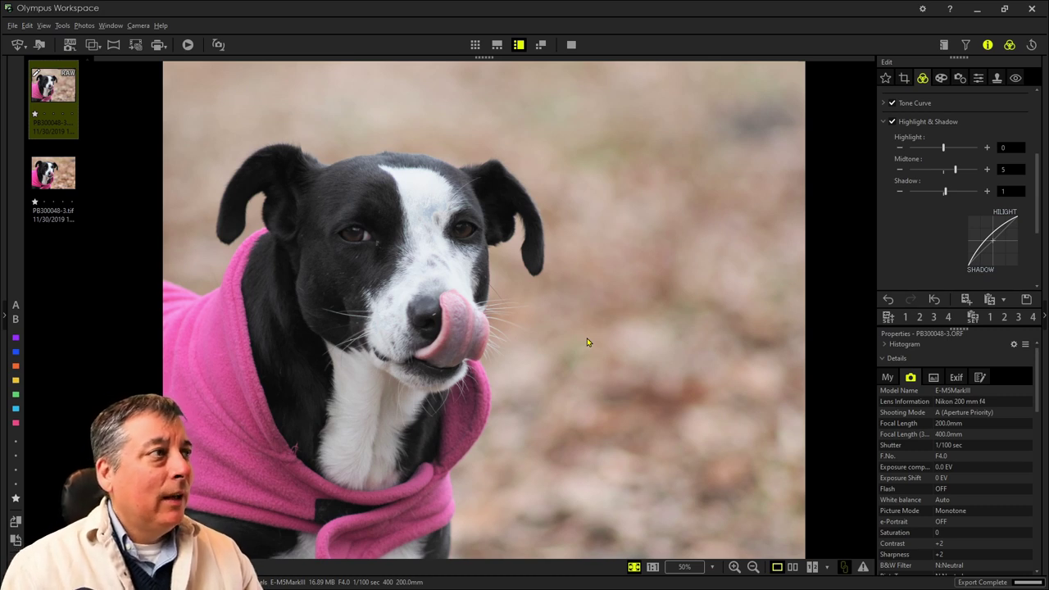
- Collapse Highlight & Shadow and Dehaze, then raise Clarity to about 50
scroll(904, 269, "up", 4)
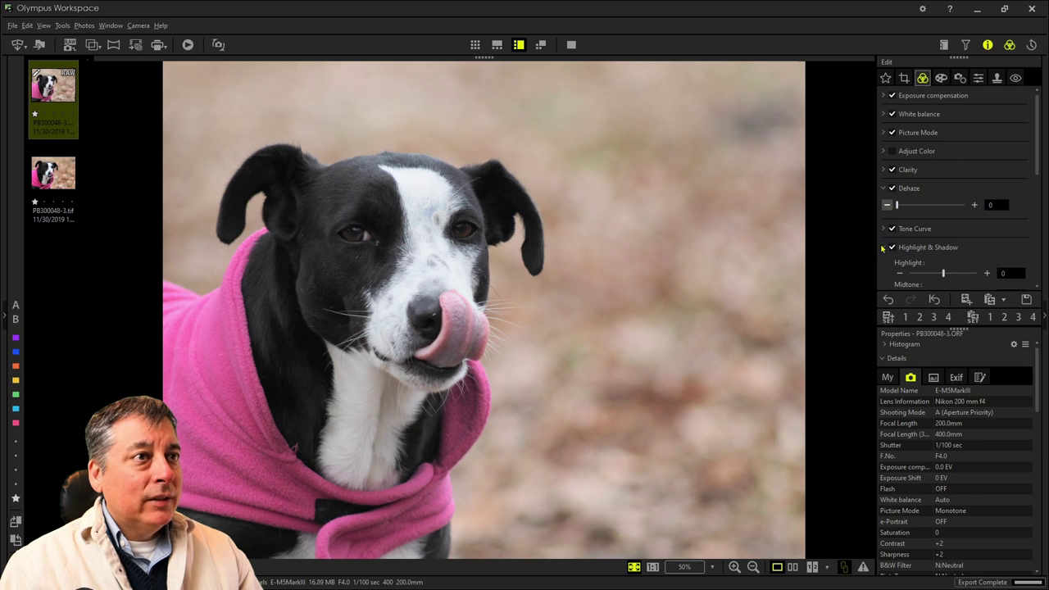
left_click(883, 246)
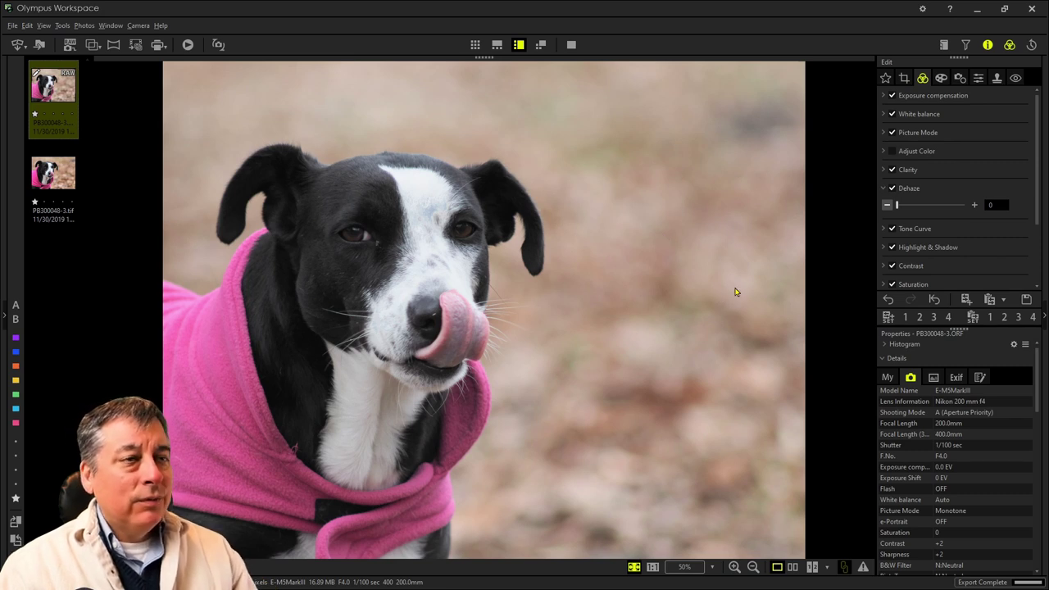
left_click(883, 189)
left_click(882, 170)
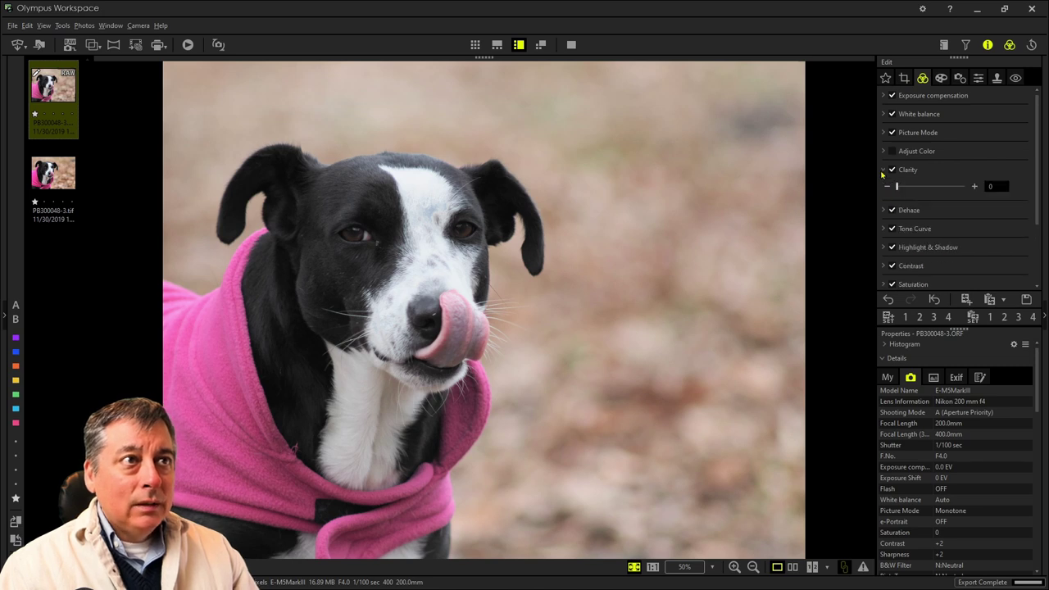
left_click_drag(896, 187, 930, 189)
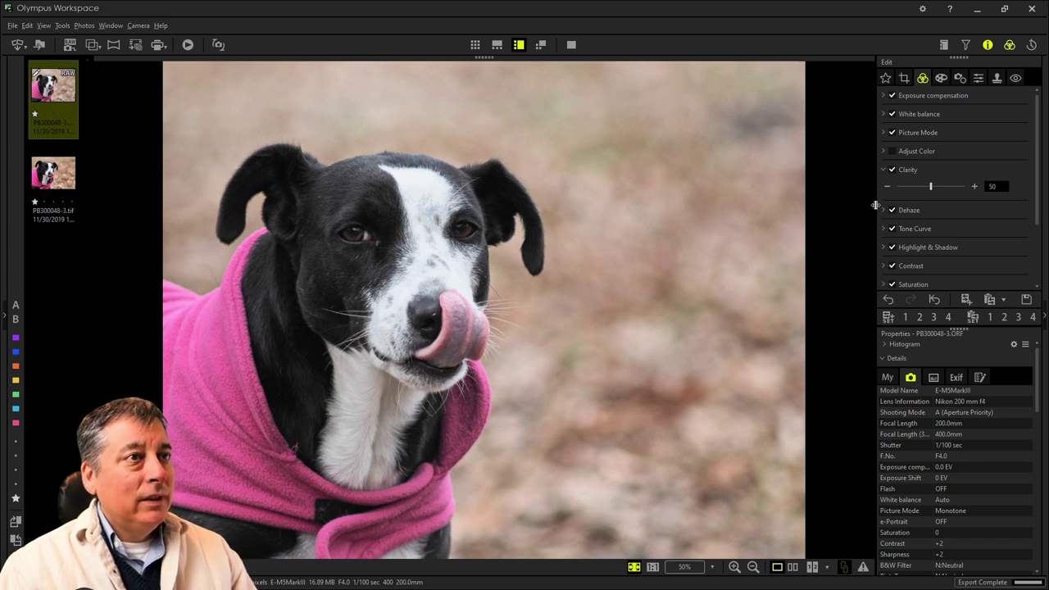
- Zoom in briefly on the dog's face, then set Dehaze to 22
left_click(883, 169)
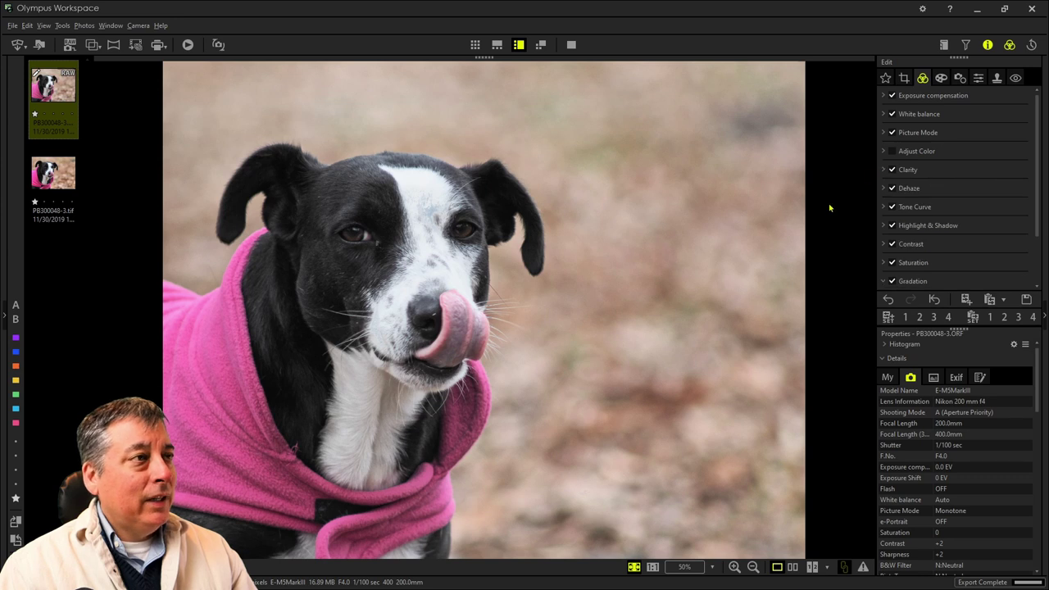
left_click(386, 278)
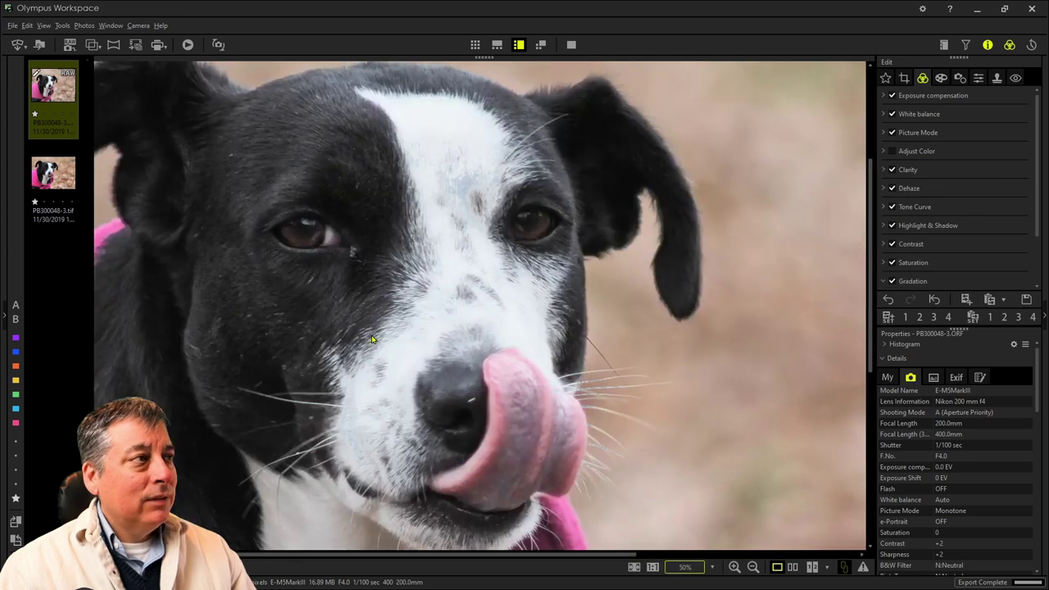
left_click(421, 283)
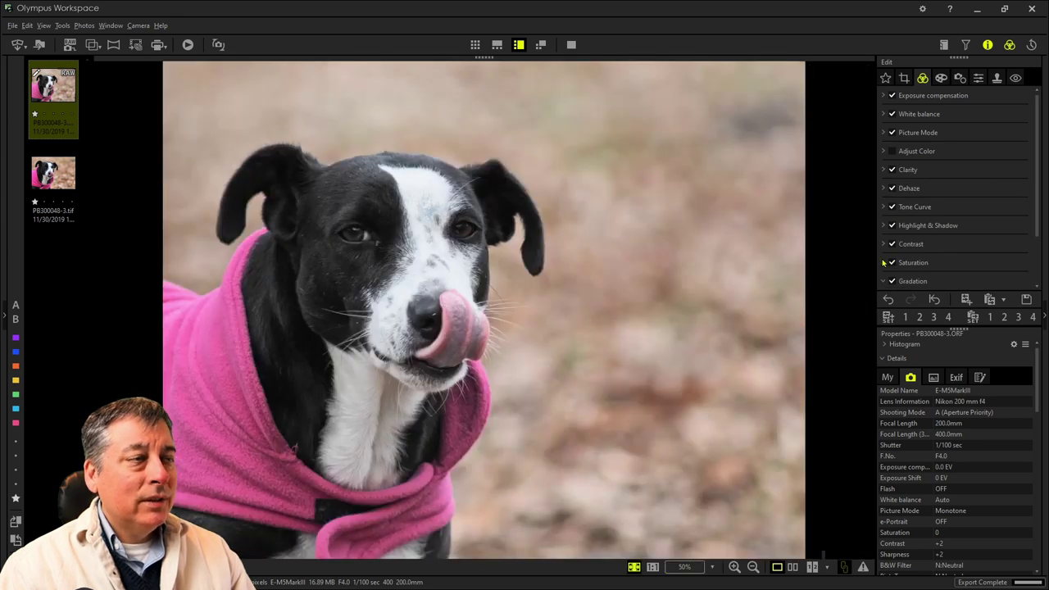
left_click(885, 190)
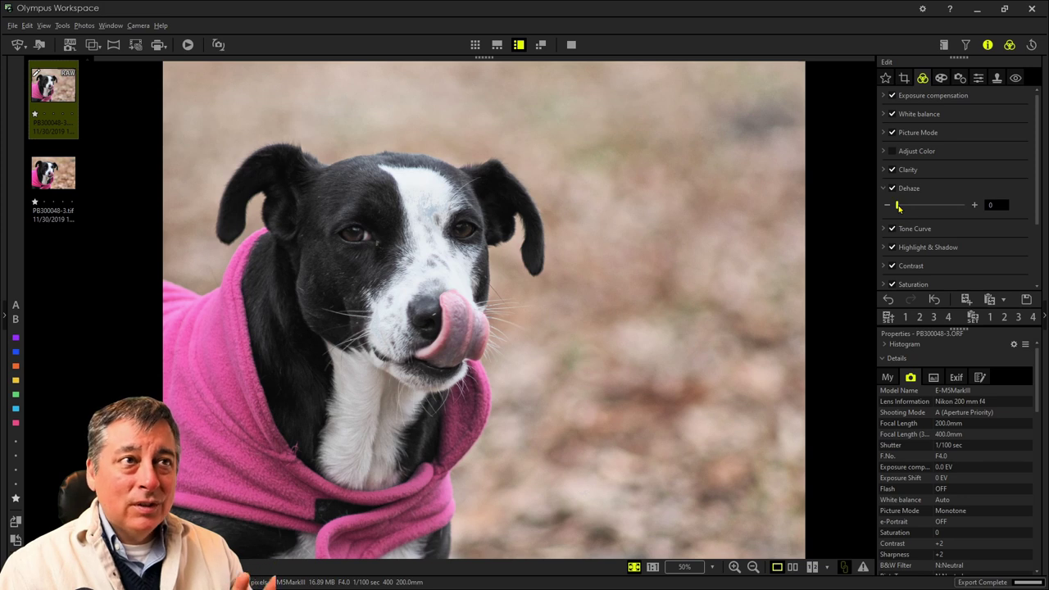
left_click_drag(898, 206, 914, 206)
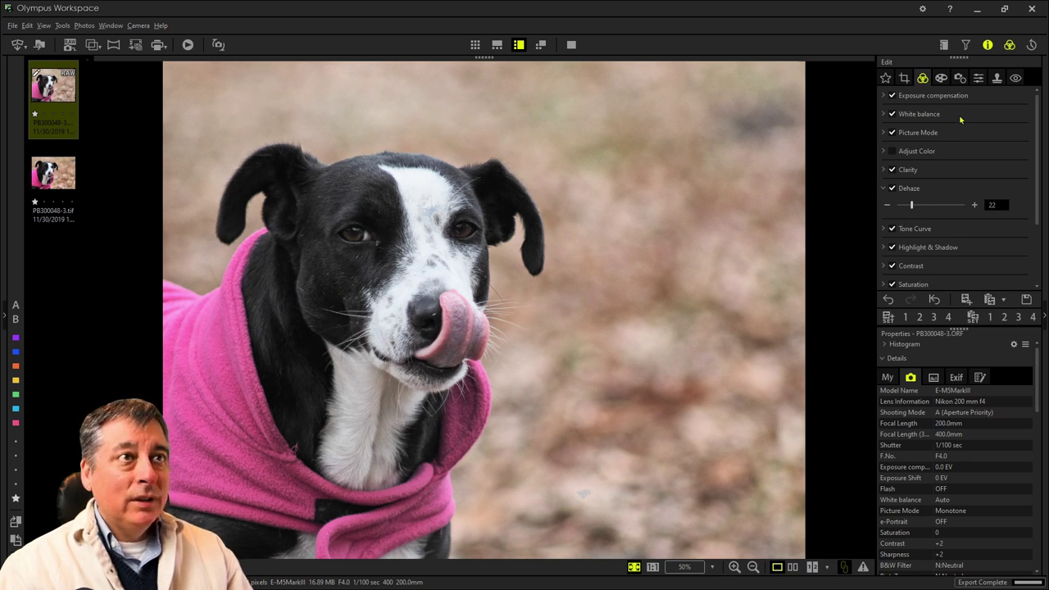
- On the sharpness and noise tab, expand Sharpness and set it to 2.0
left_click(978, 77)
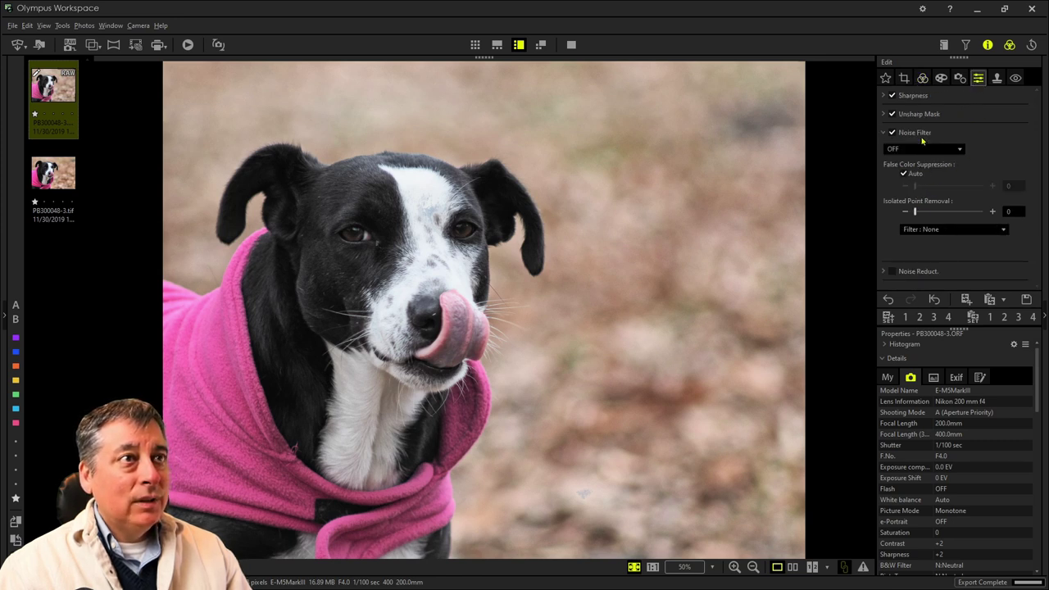
left_click(883, 96)
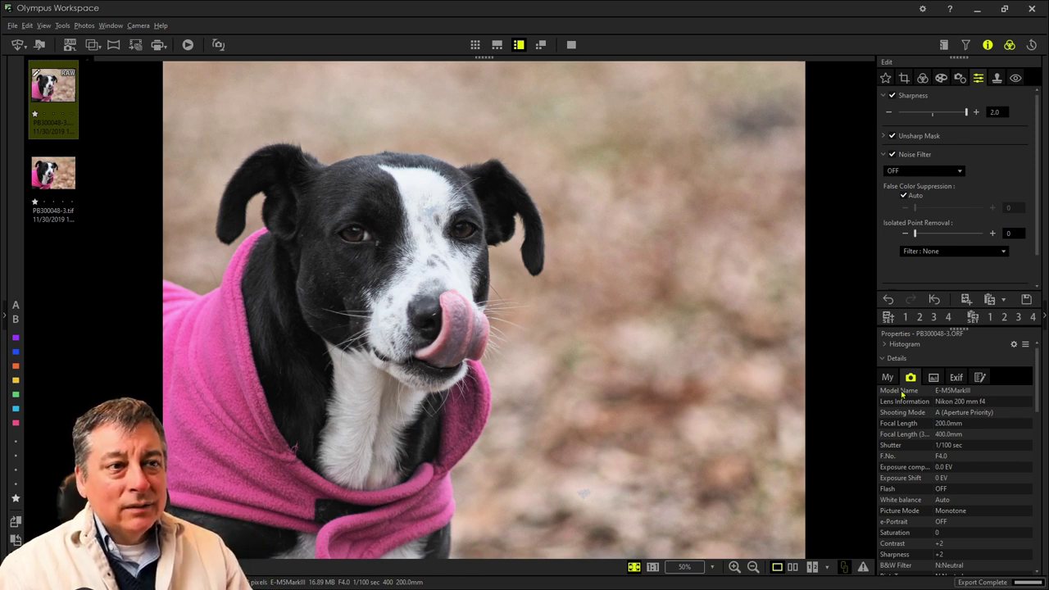
scroll(898, 380, "down", 1)
scroll(897, 380, "up", 1)
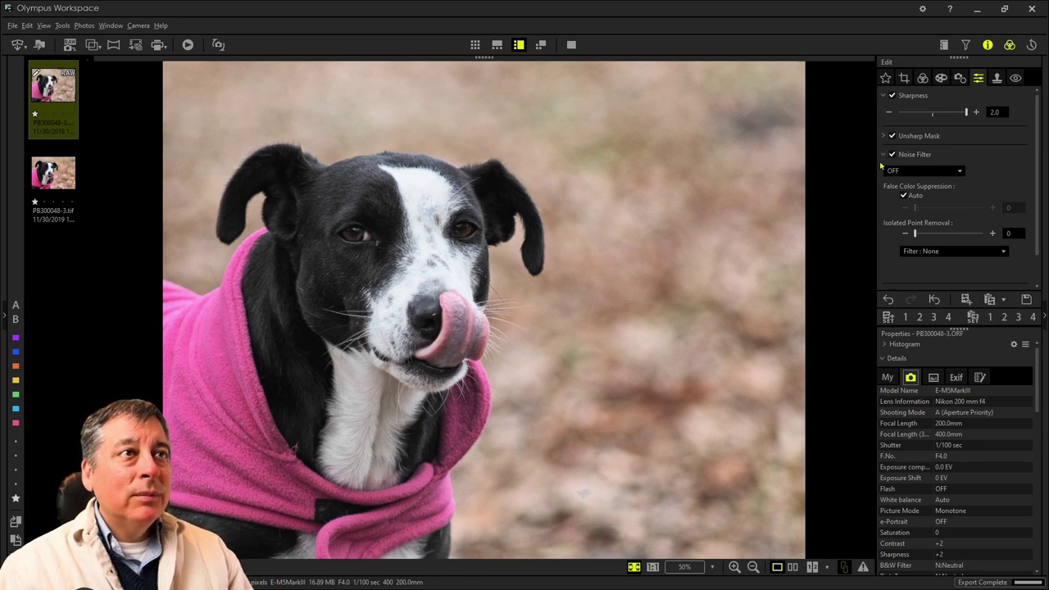
- Back on the colour tab, raise Saturation from 1.0 to 2.0 and collapse it
left_click(920, 80)
scroll(899, 207, "down", 2)
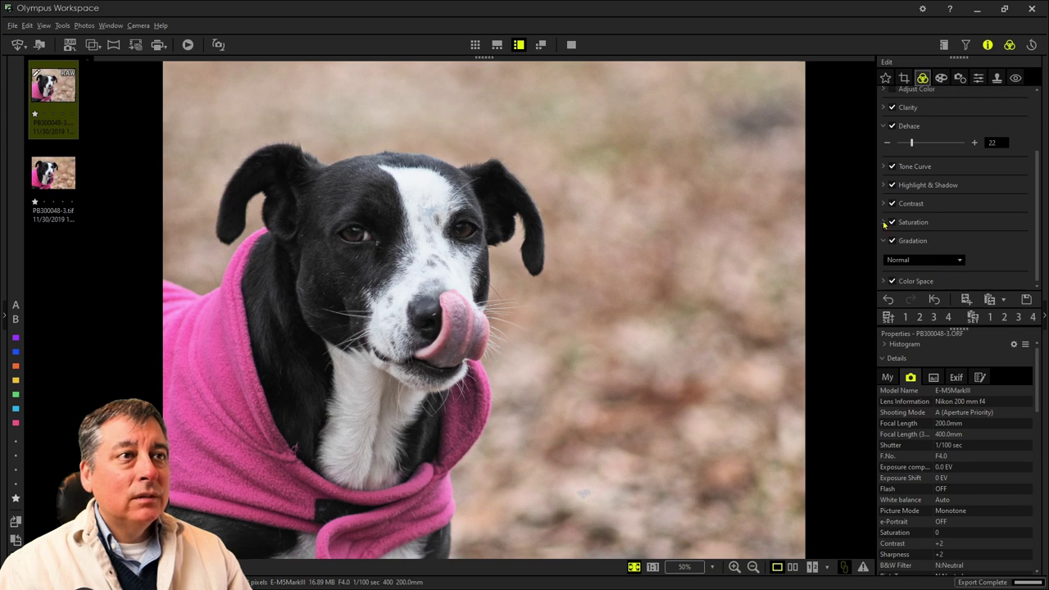
left_click(884, 222)
left_click(975, 238)
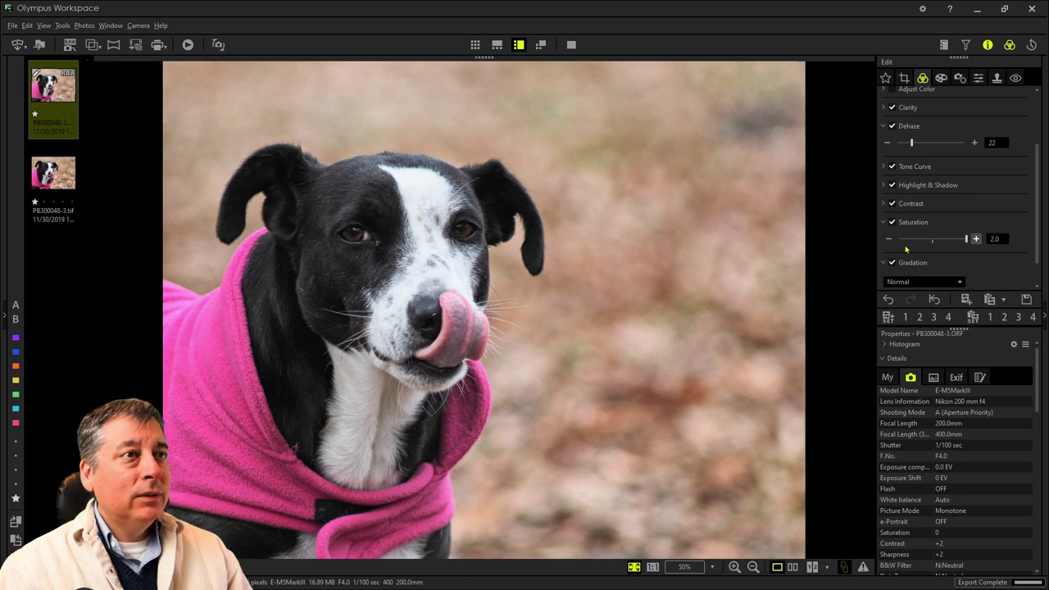
left_click(884, 222)
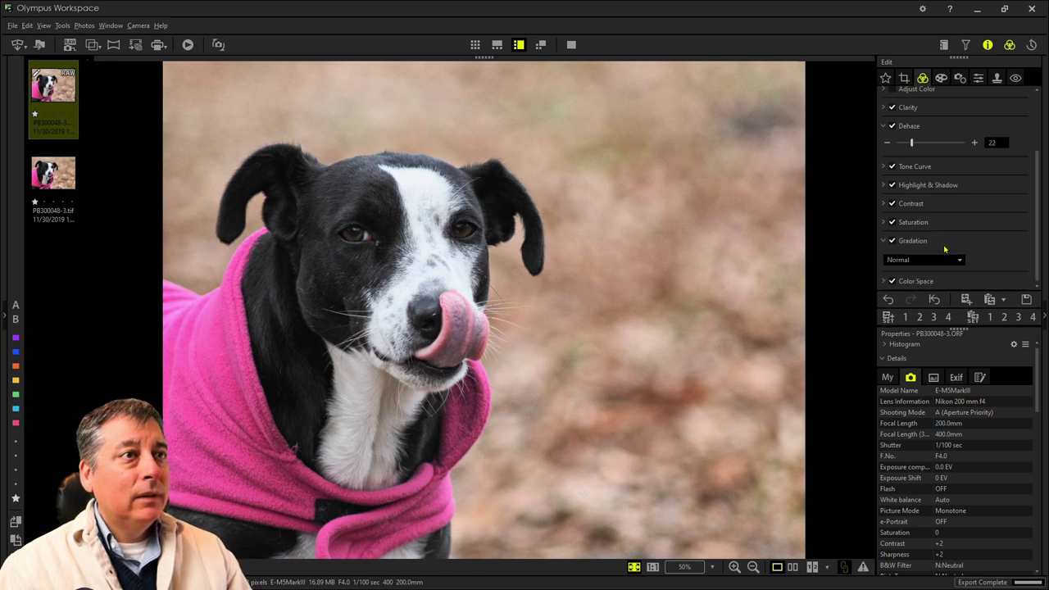
scroll(991, 269, "up", 3)
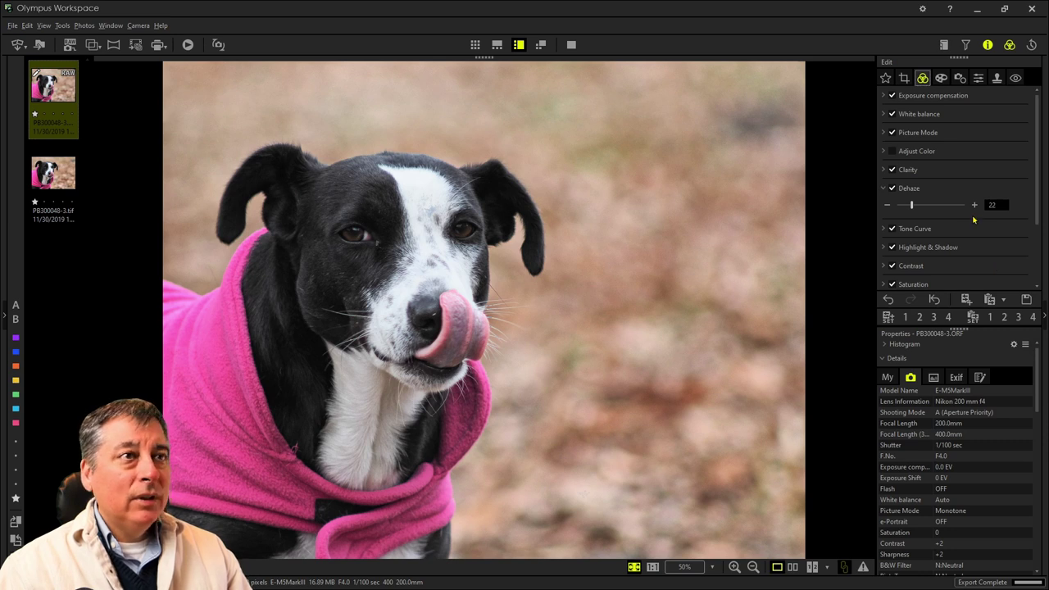
- Switch the dog photo's Picture Mode to Vivid for bolder colours
left_click(885, 132)
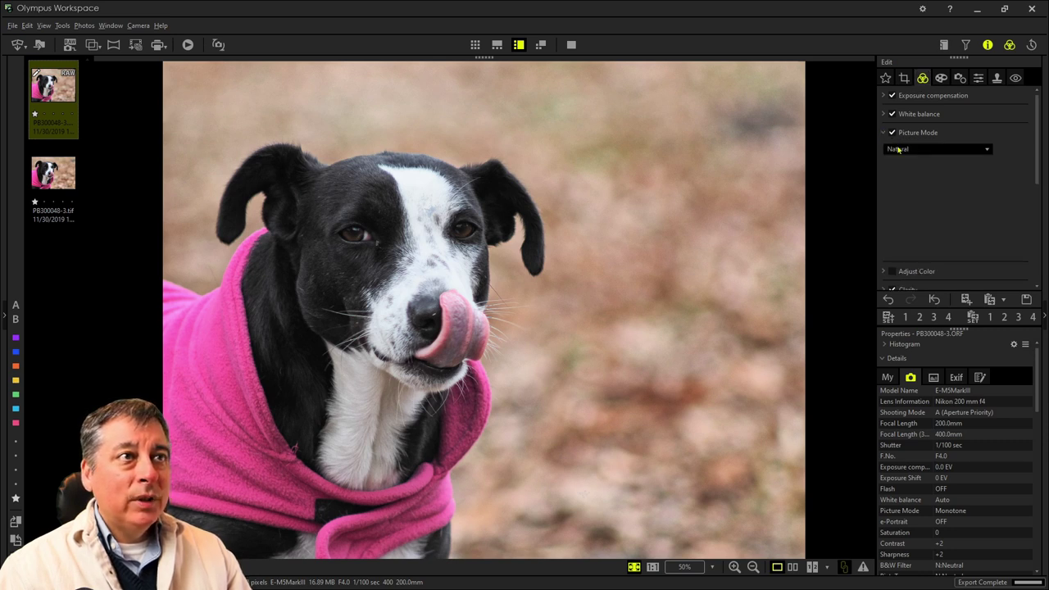
left_click(907, 149)
left_click(900, 172)
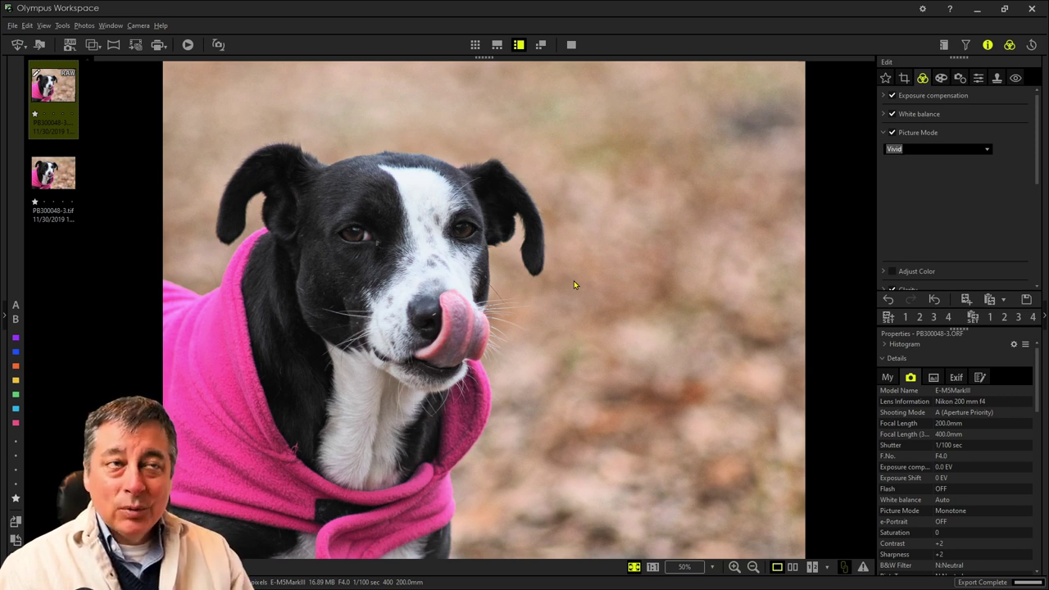
- Enable the Clone Stamp Tool and enlarge its brush Size to 145
left_click(995, 79)
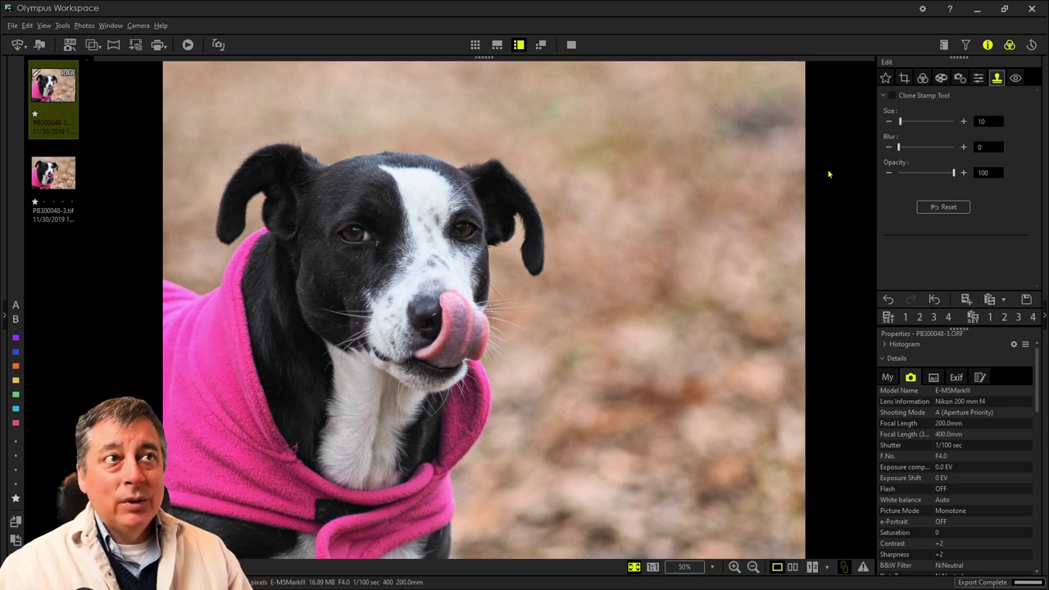
left_click(891, 95)
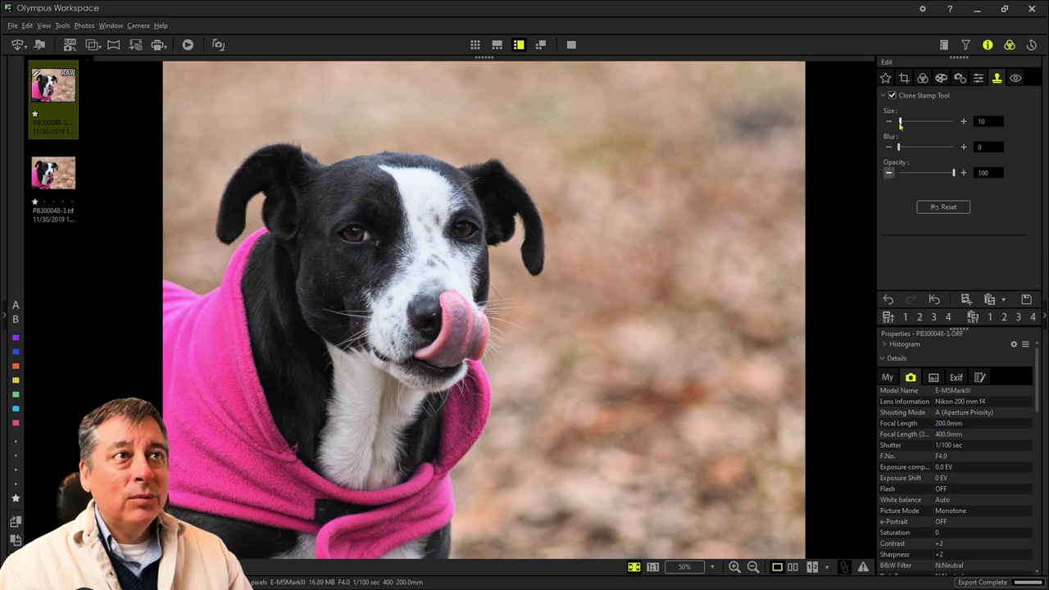
left_click_drag(899, 123, 930, 129)
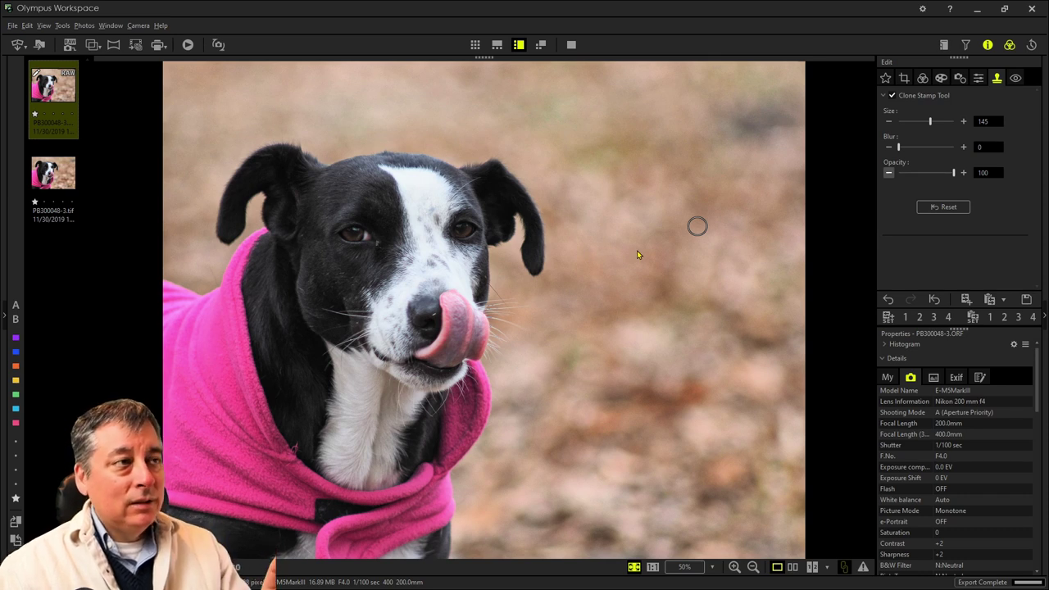
- Sample the pink hood as clone source and paint test strokes across the background right of the dog
left_click(211, 381)
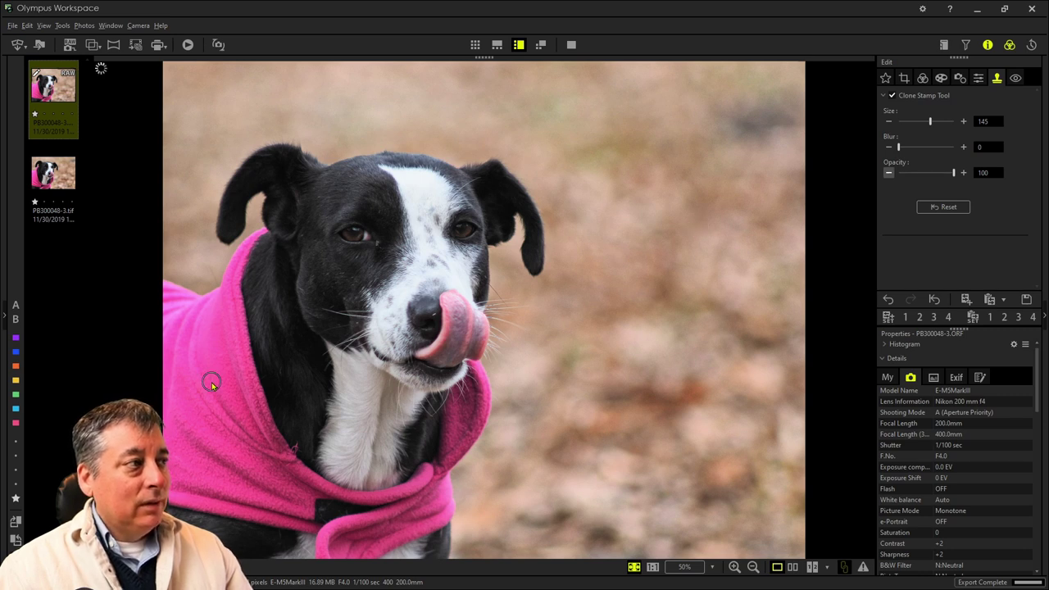
left_click(589, 401)
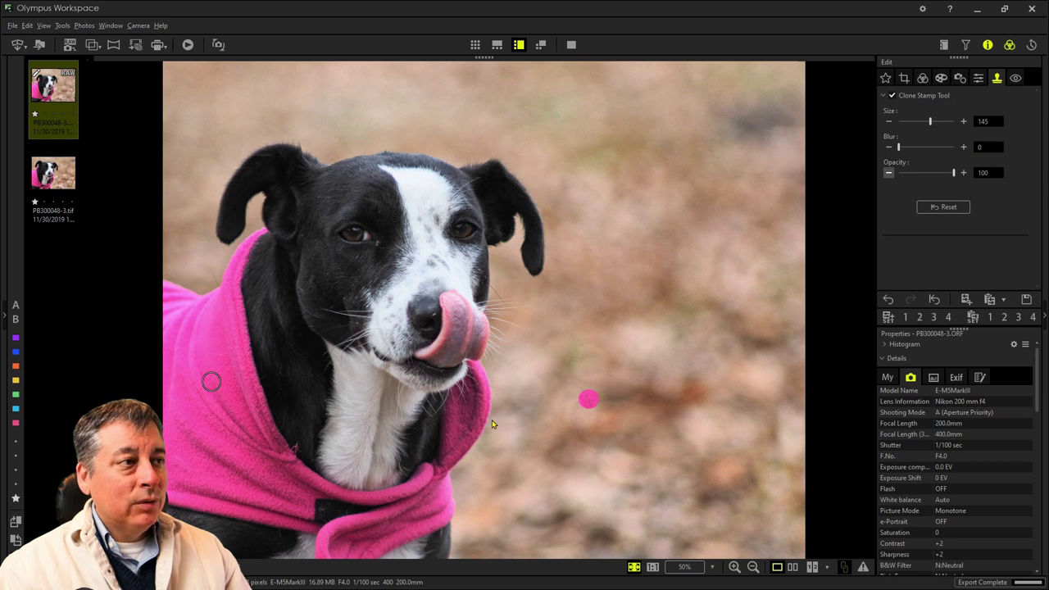
left_click_drag(579, 423, 608, 427)
left_click_drag(676, 423, 777, 423)
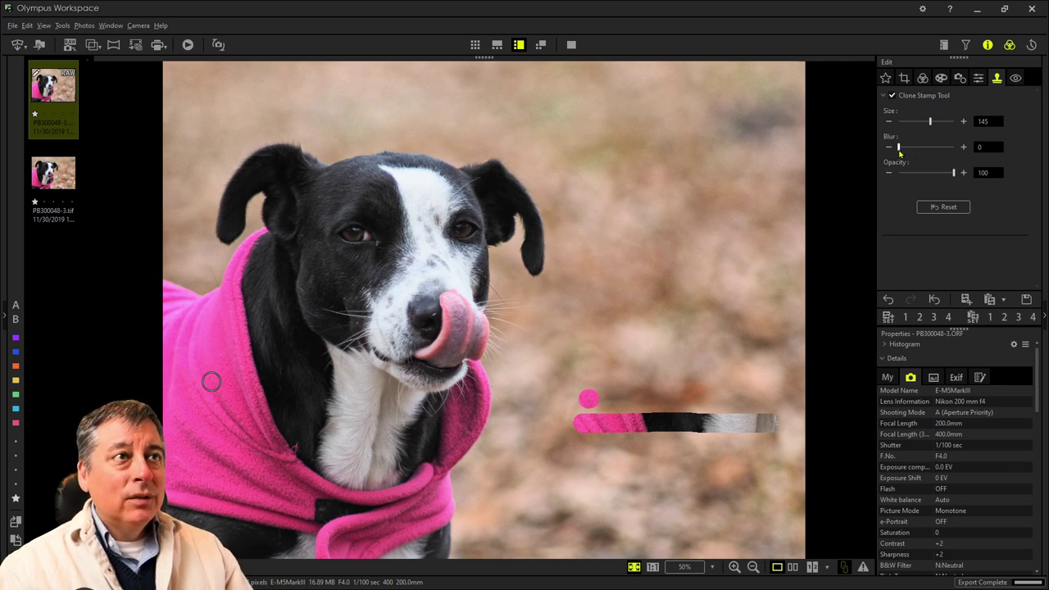
- Raise the clone Blur to 100 and paint a soft-edged stroke above the first one
left_click_drag(898, 147, 957, 153)
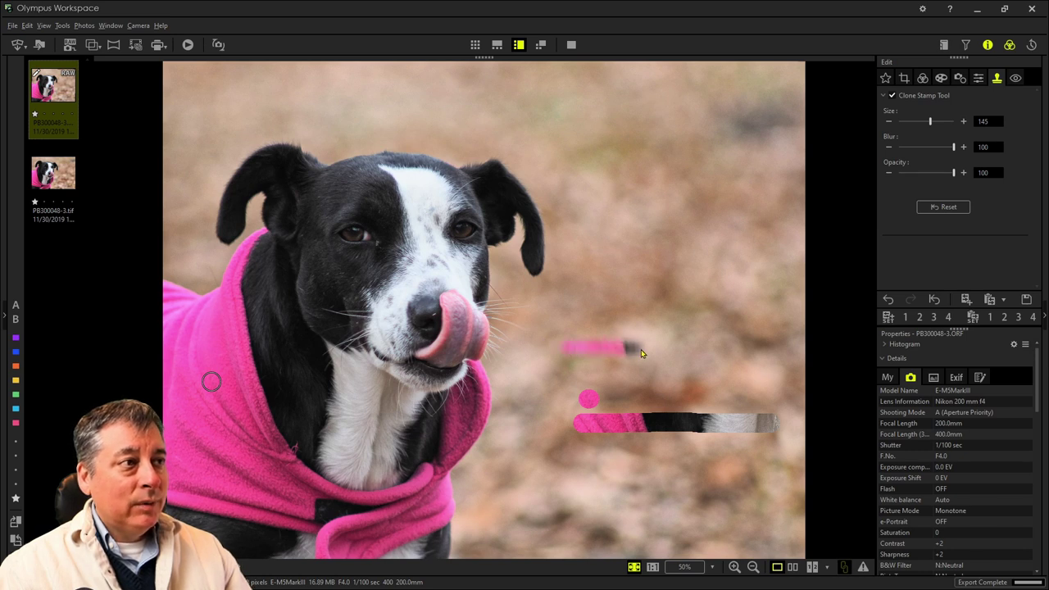
left_click_drag(686, 354, 727, 351)
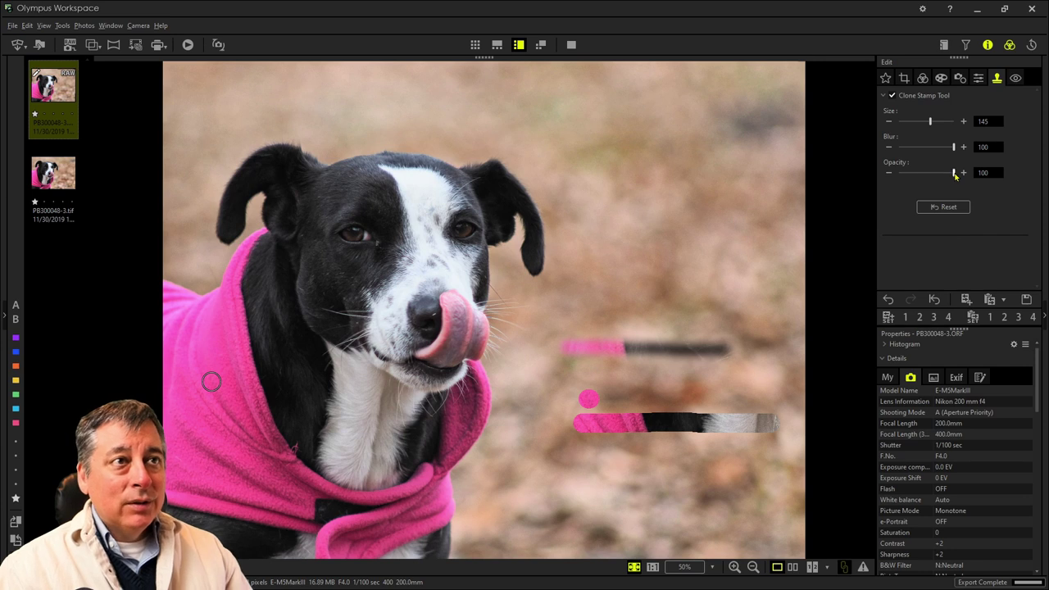
- Lower the clone Opacity to 20 and stamp a faint test clone on the background
left_click_drag(955, 174, 910, 174)
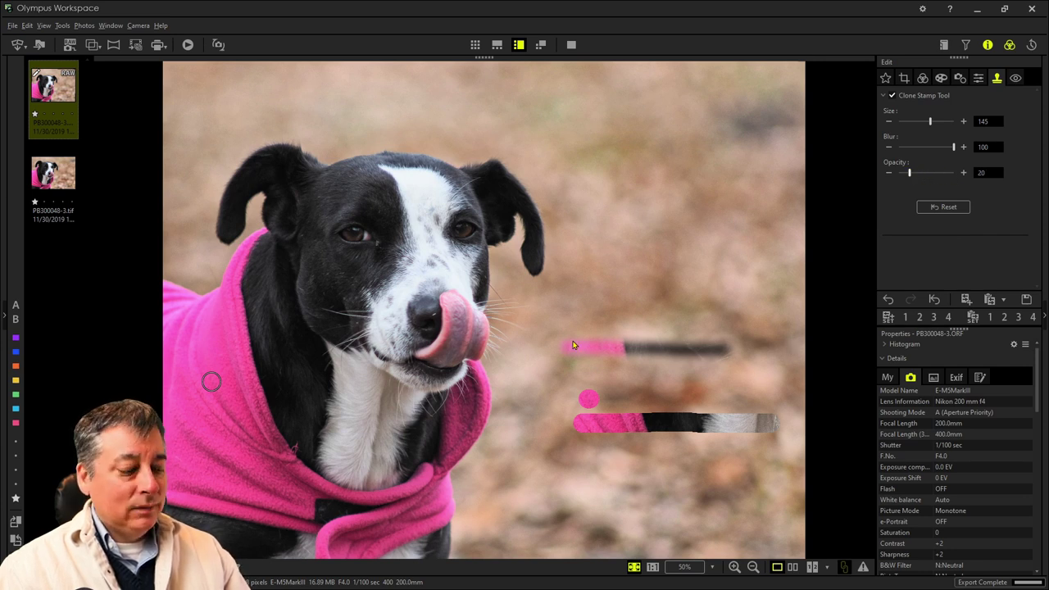
left_click(563, 377, "alt")
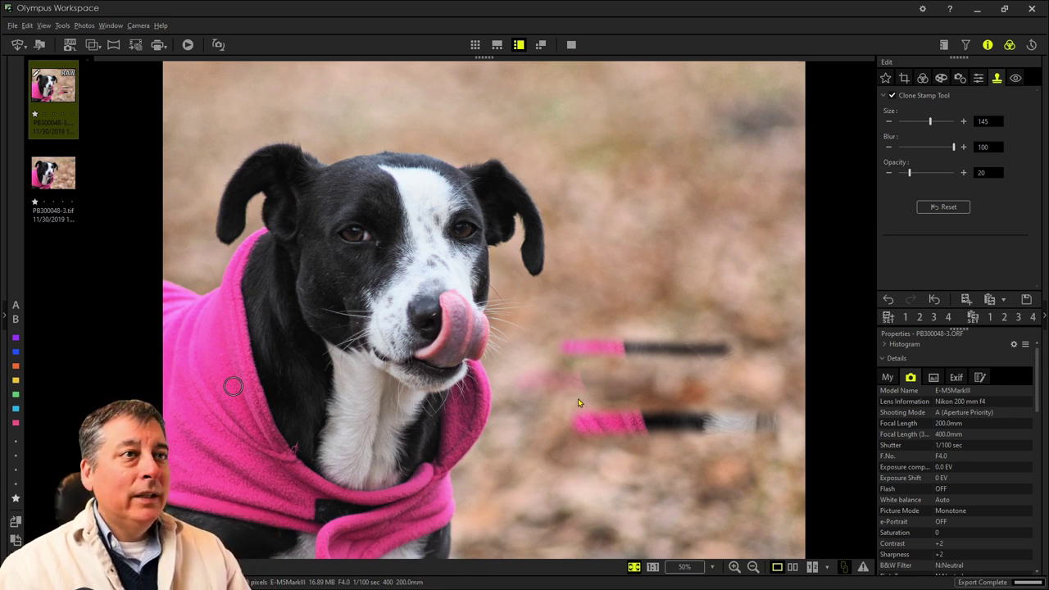
- Reset the Clone Stamp edits to clear the test strokes, and reduce brush Size to 49
left_click(951, 207)
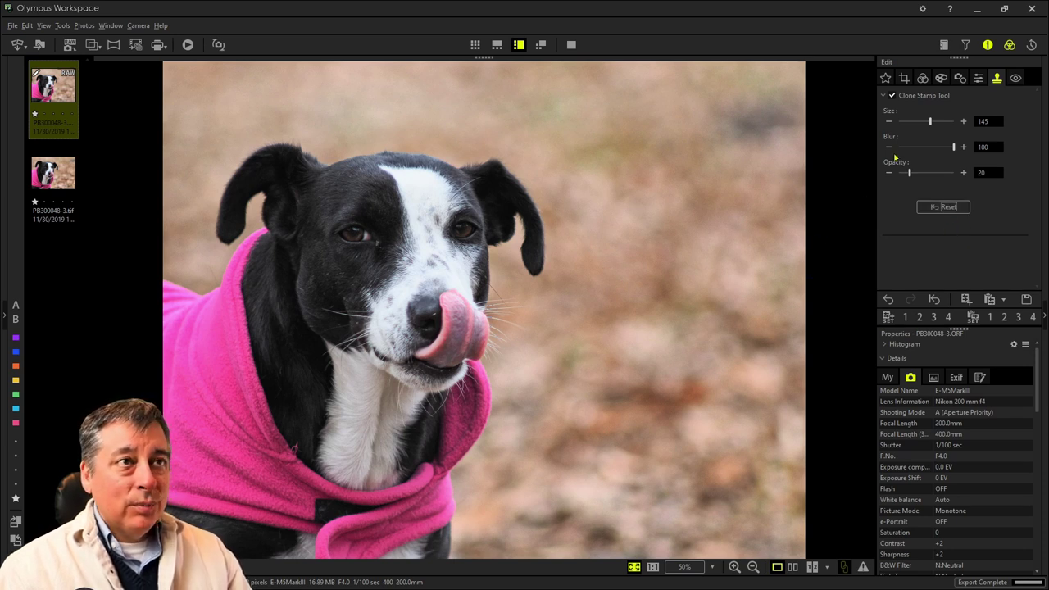
left_click_drag(930, 121, 908, 122)
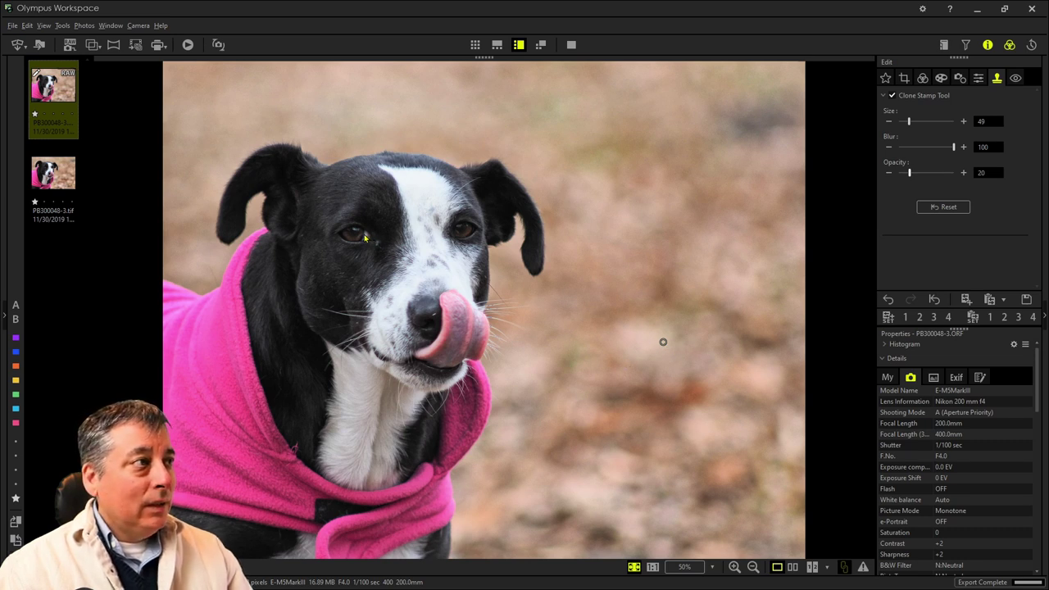
- Zoom the view to 50% for a close look at the dog's eyes and face
left_click(684, 566)
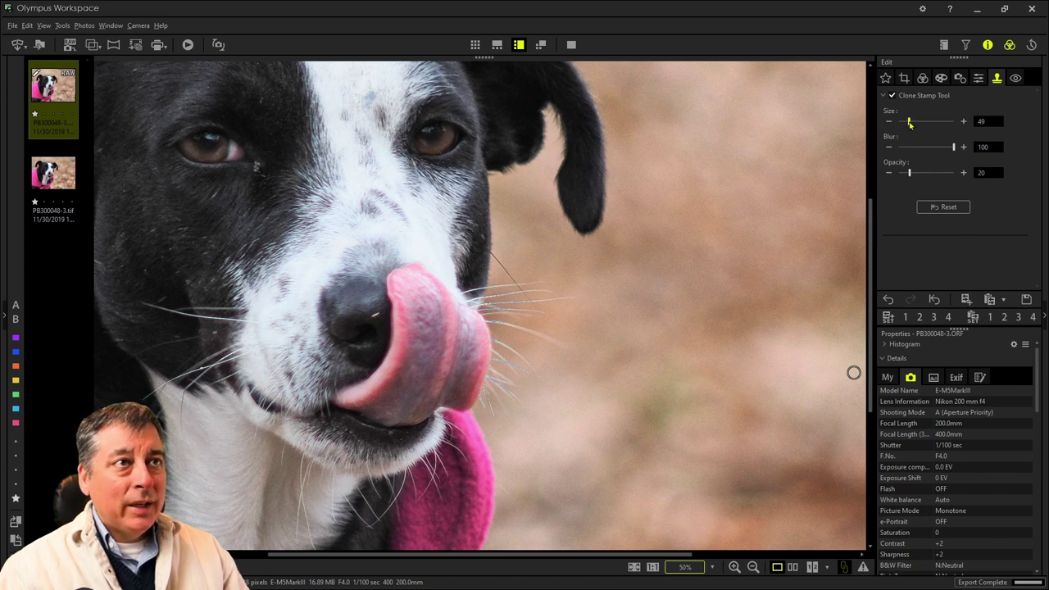
- Reduce the clone brush to Size 20, try a clone near the eyes, then undo it
left_click_drag(909, 122, 903, 125)
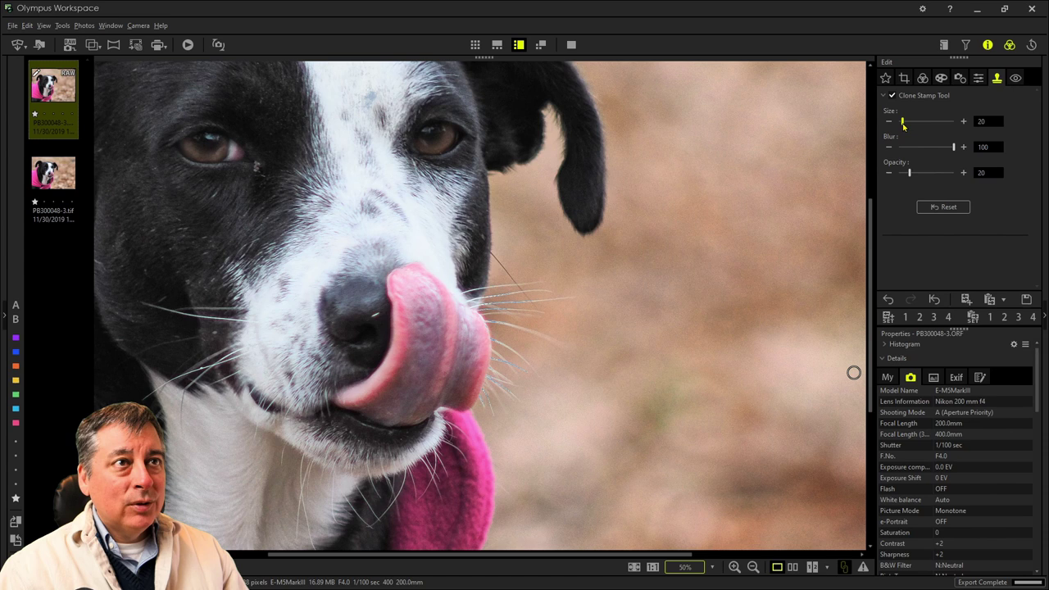
left_click(426, 237, "alt")
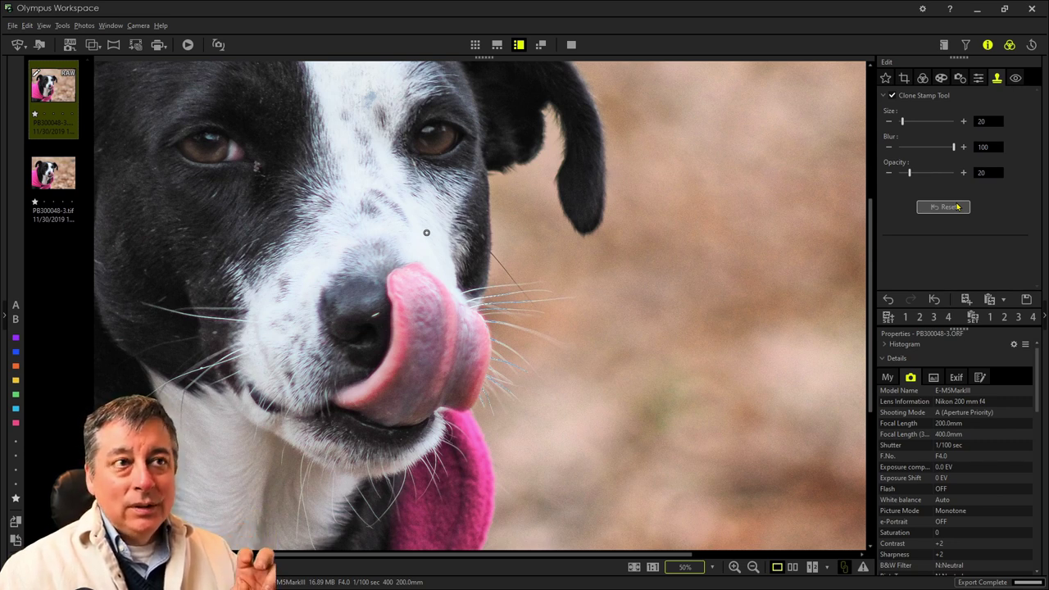
left_click(887, 299)
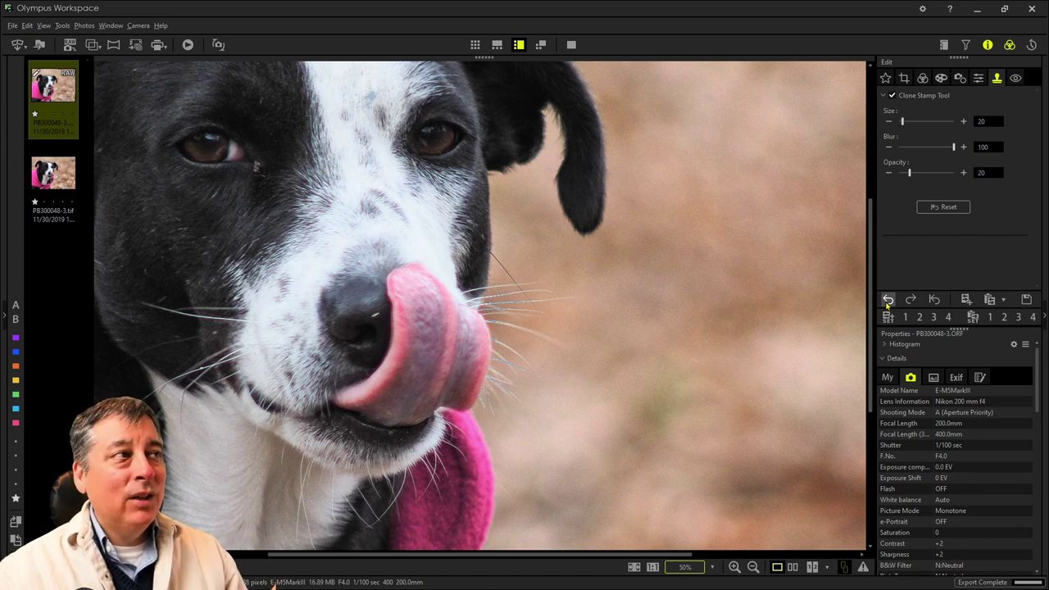
- Redo the clone retouch and set a new clone source on the dog's forehead
left_click(911, 300)
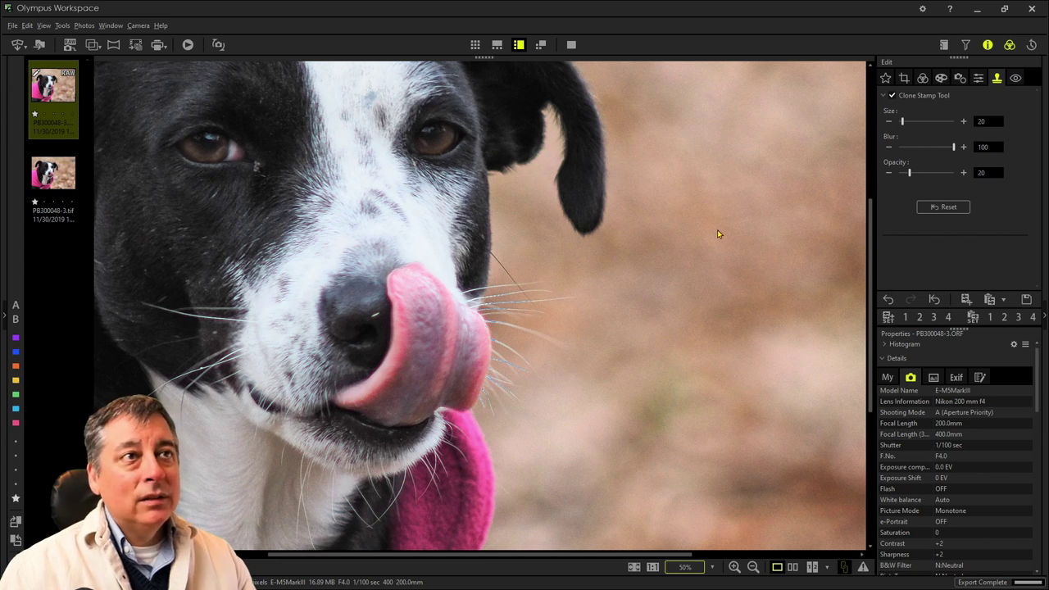
left_click(418, 227)
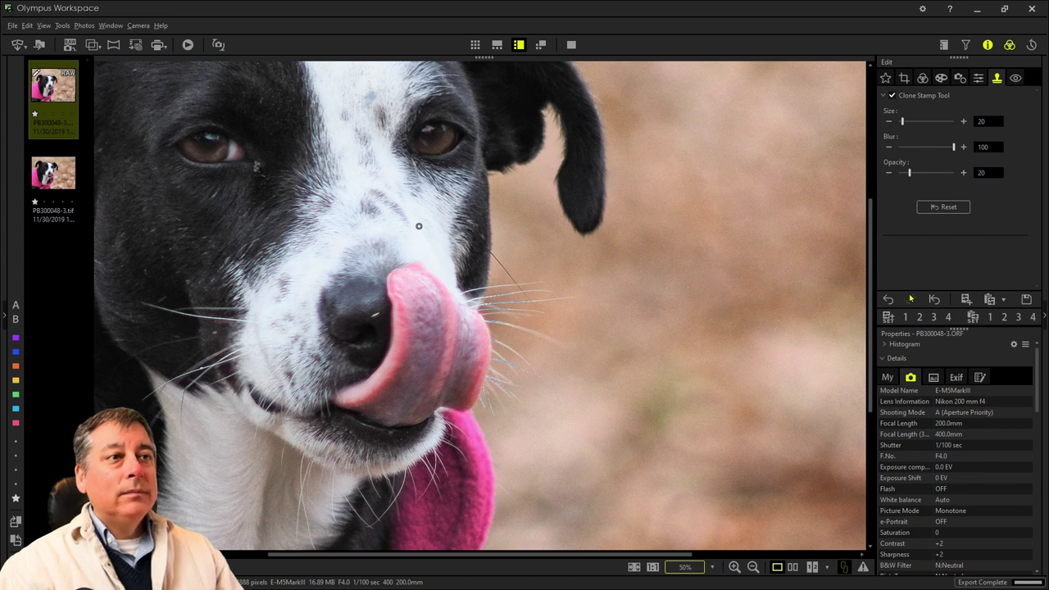
- Fit the whole photo to the window and bring up the Exposure/White balance/Picture Mode panel
left_click(634, 567)
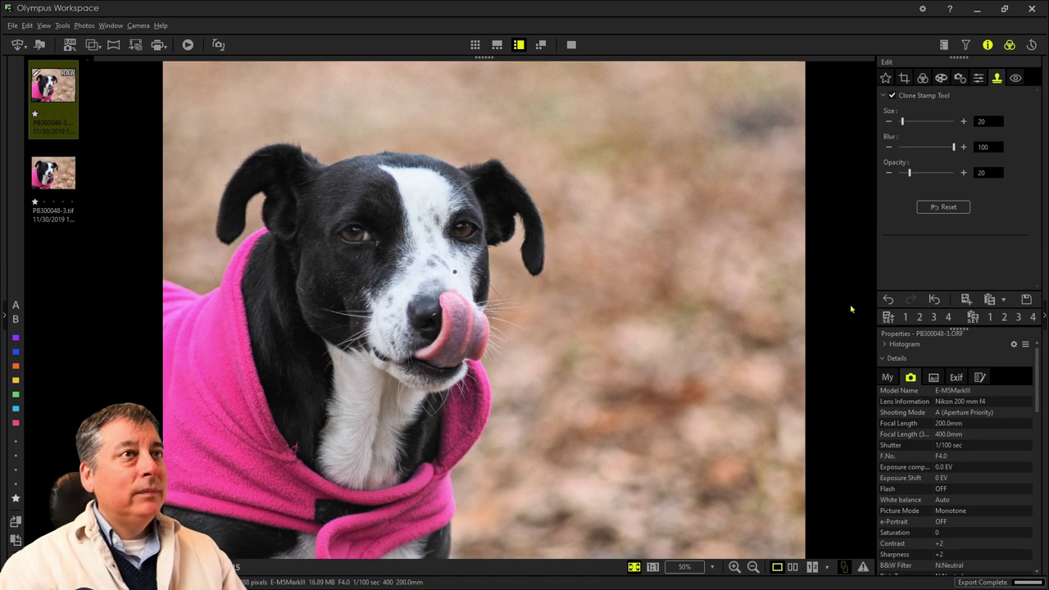
left_click(922, 79)
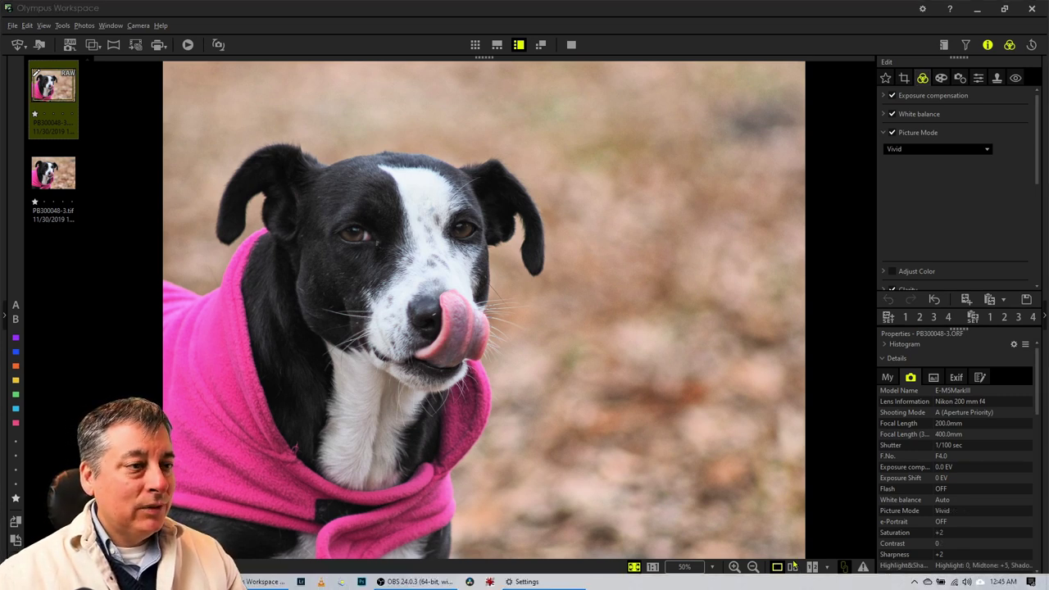
- Show the monotone original beside the edited vivid-colour dog photo in side-by-side Compare view
left_click(791, 565)
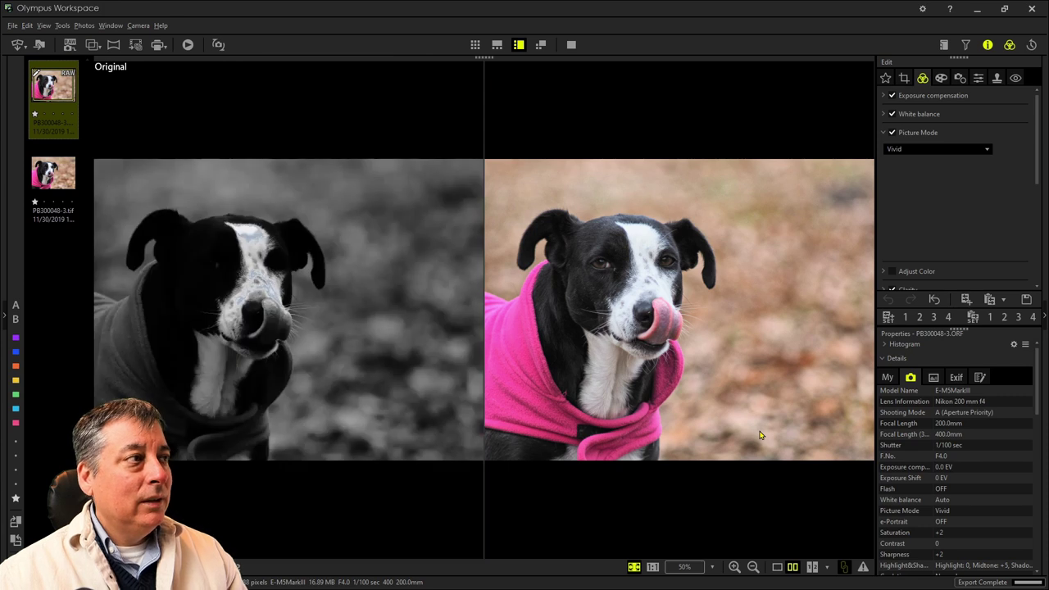